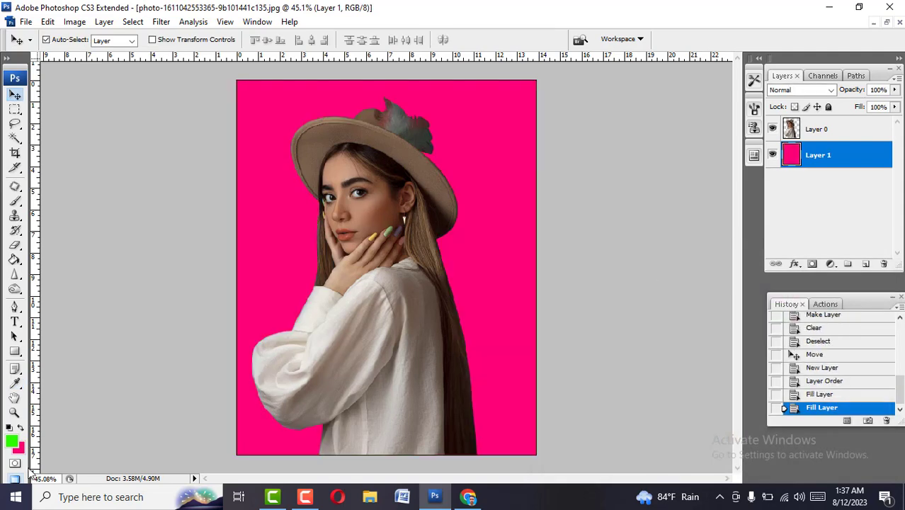
Step: Fill the backdrop layer with trial background colours, trying cyan and green shades
{"action": "left_click", "coordinate": [20, 447]}
{"action": "key", "text": "Return"}
{"action": "key", "text": "ctrl+BackSpace"}
{"action": "left_click", "coordinate": [20, 446]}
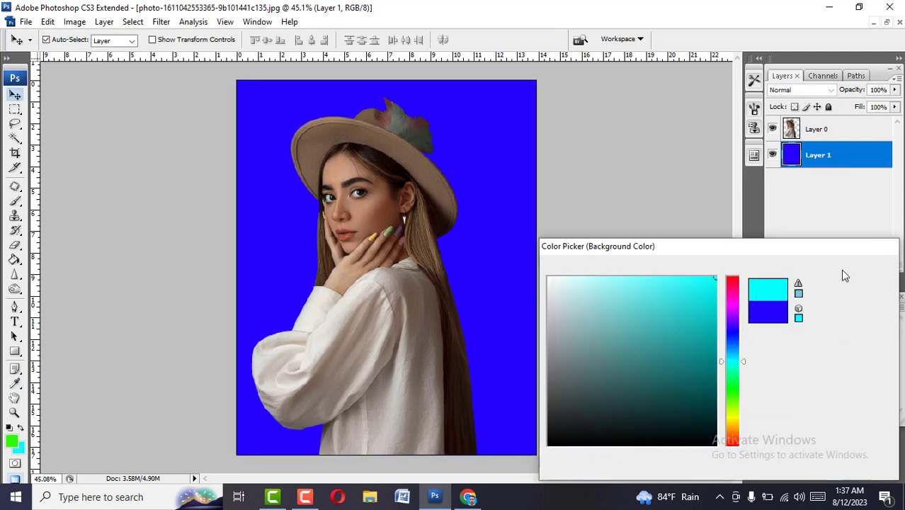
{"action": "left_click", "coordinate": [841, 269]}
{"action": "key", "text": "ctrl+BackSpace"}
{"action": "left_click", "coordinate": [20, 446]}
{"action": "left_click", "coordinate": [852, 268]}
Step: Try a yellow fill, undo an accidental empty group, then fill the backdrop dark brown
{"action": "key", "text": "ctrl+BackSpace"}
{"action": "left_click", "coordinate": [20, 446]}
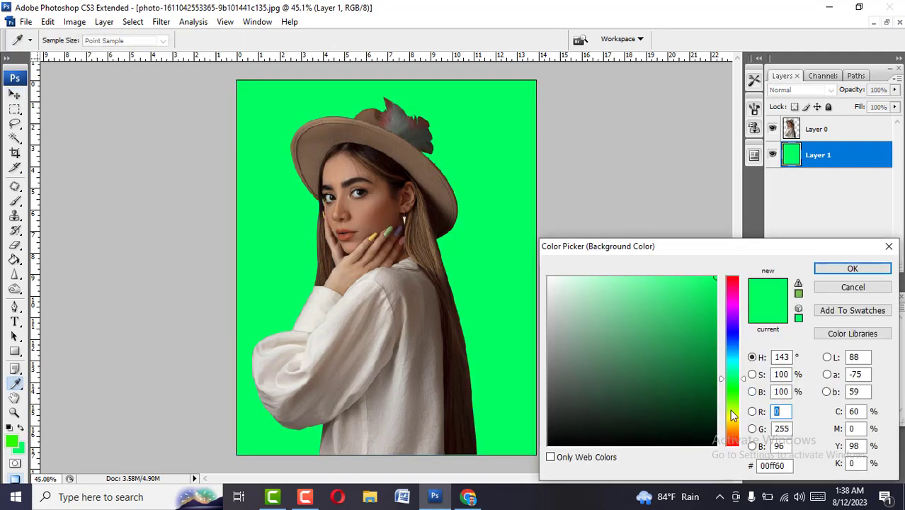
{"action": "left_click", "coordinate": [851, 266]}
{"action": "key", "text": "ctrl+BackSpace"}
{"action": "left_click", "coordinate": [20, 447]}
{"action": "key", "text": "Return"}
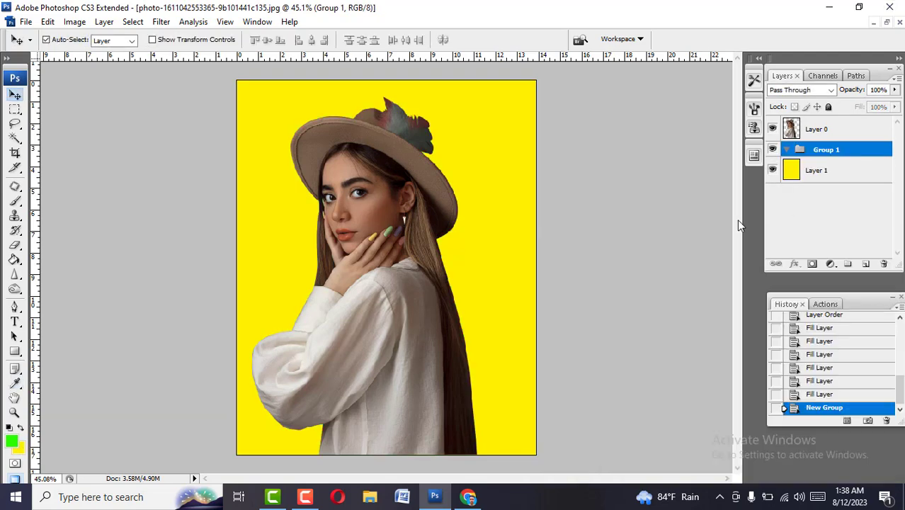
{"action": "key", "text": "ctrl+z"}
{"action": "left_click", "coordinate": [20, 447]}
{"action": "left_click", "coordinate": [632, 396]}
{"action": "left_click", "coordinate": [848, 268]}
{"action": "key", "text": "ctrl+BackSpace"}
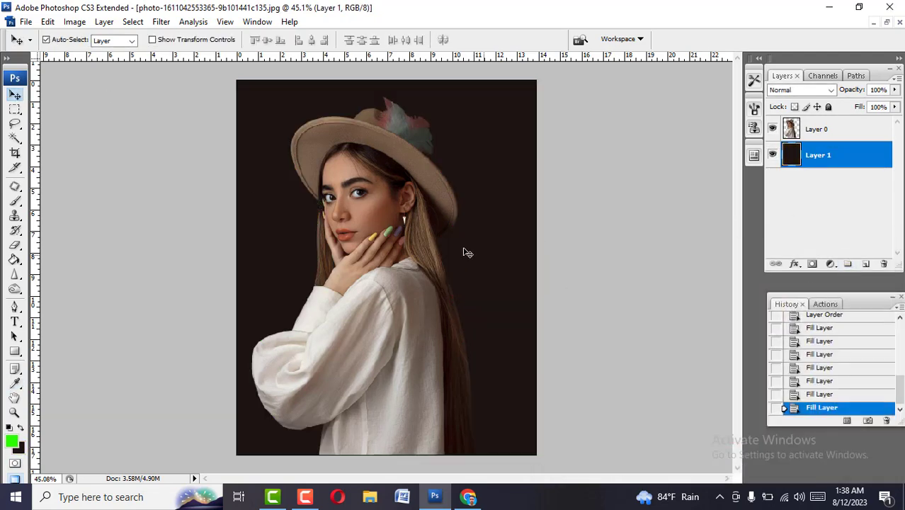
Step: Hide the dark backdrop layer, nudge the woman cut-out up, and scale it to about 60%
{"action": "left_click", "coordinate": [771, 154]}
{"action": "left_click_drag", "start_coordinate": [396, 283], "coordinate": [397, 265]}
{"action": "key", "text": "ctrl+t"}
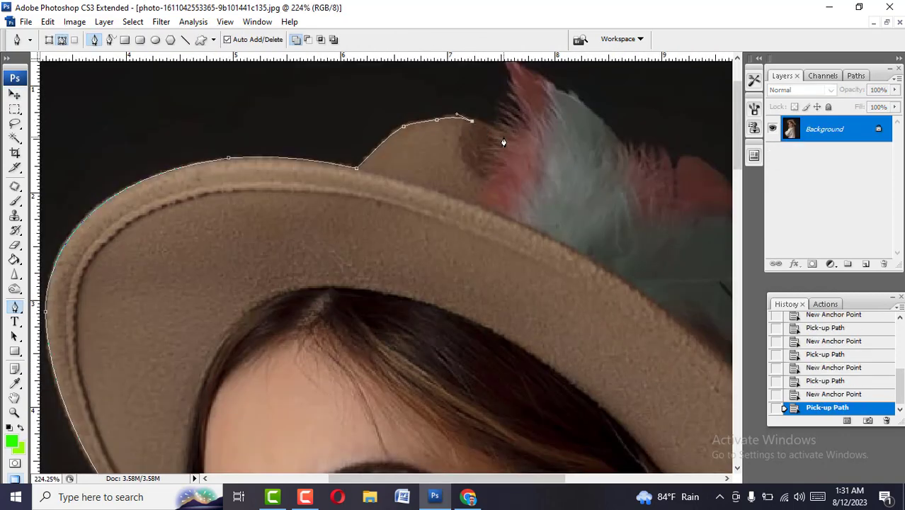
Step: Place pen anchors from the hat's top edge up the feather to its tip
{"action": "left_click_drag", "start_coordinate": [503, 142], "coordinate": [216, 229]}
{"action": "left_click", "coordinate": [206, 218]}
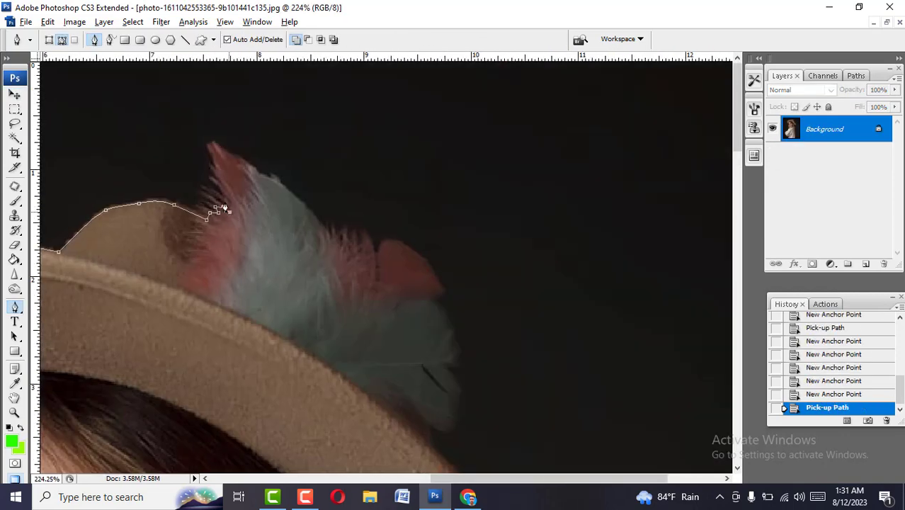
{"action": "left_click", "coordinate": [223, 199]}
{"action": "left_click", "coordinate": [213, 159]}
{"action": "left_click", "coordinate": [259, 176]}
{"action": "left_click_drag", "start_coordinate": [295, 205], "coordinate": [206, 125]}
{"action": "left_click", "coordinate": [169, 96]}
{"action": "left_click", "coordinate": [205, 116]}
{"action": "left_click", "coordinate": [237, 156]}
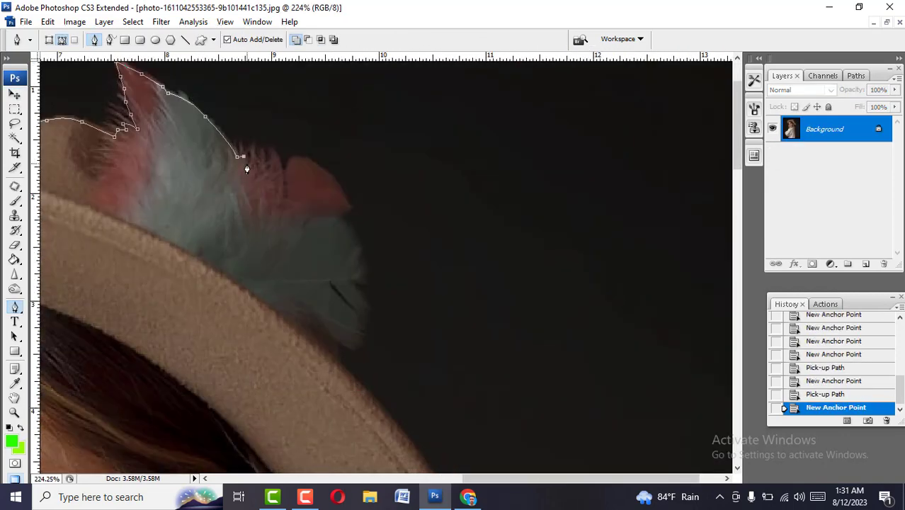
Step: Continue the path along the blue and red feathers and curve it onto the hat brim
{"action": "left_click", "coordinate": [266, 172]}
{"action": "left_click", "coordinate": [283, 177]}
{"action": "left_click", "coordinate": [285, 201]}
{"action": "left_click", "coordinate": [296, 158]}
{"action": "mouse_move", "coordinate": [345, 199]}
{"action": "left_mouse_down"}
{"action": "mouse_move", "coordinate": [353, 228]}
{"action": "mouse_move", "coordinate": [358, 208]}
{"action": "left_mouse_up"}
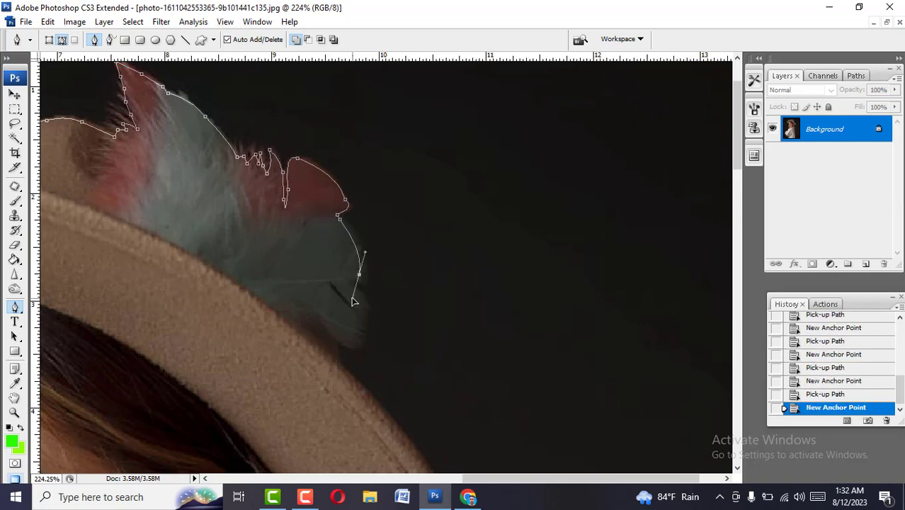
{"action": "left_click", "coordinate": [361, 329]}
{"action": "left_click", "coordinate": [337, 213]}
{"action": "mouse_move", "coordinate": [361, 332]}
{"action": "left_mouse_down"}
{"action": "mouse_move", "coordinate": [357, 204]}
{"action": "mouse_move", "coordinate": [246, 137]}
{"action": "left_mouse_up"}
{"action": "left_click", "coordinate": [310, 203]}
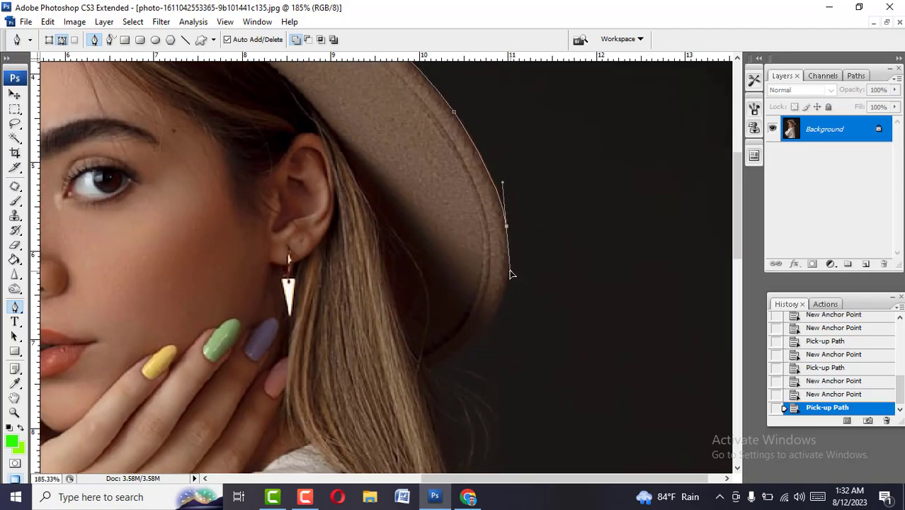
{"action": "left_click_drag", "start_coordinate": [464, 347], "coordinate": [405, 390]}
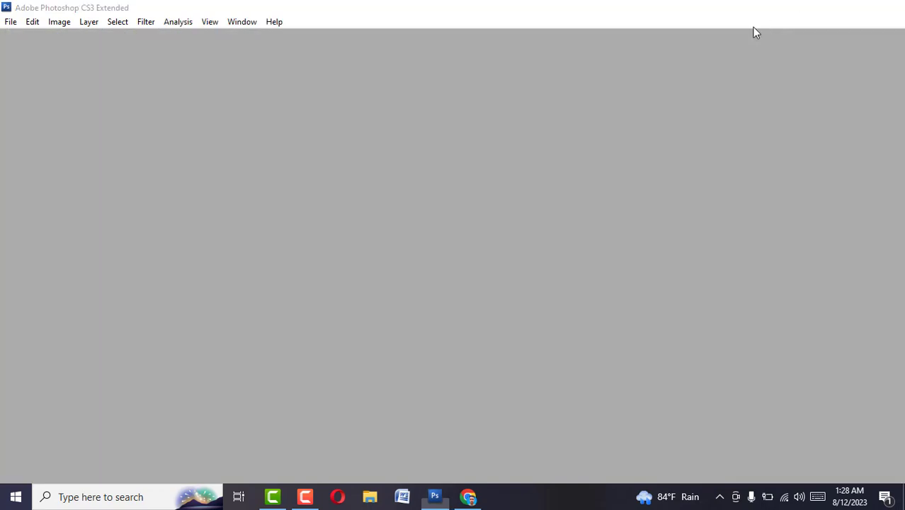
Step: Open the portrait photo from the desktop, close the photo viewer, and return to Photoshop
{"action": "key", "text": "super+d"}
{"action": "left_click_drag", "start_coordinate": [819, 161], "coordinate": [526, 165]}
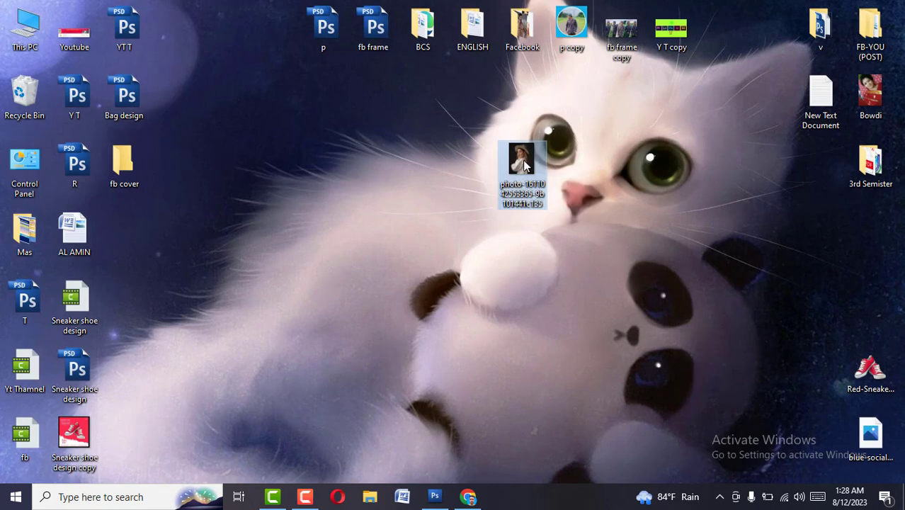
{"action": "double_click", "coordinate": [525, 165]}
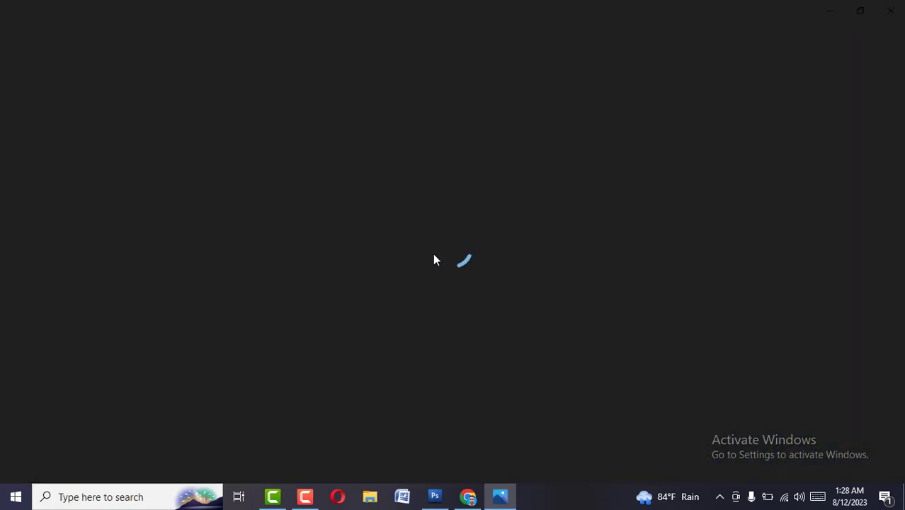
{"action": "left_click", "coordinate": [890, 11]}
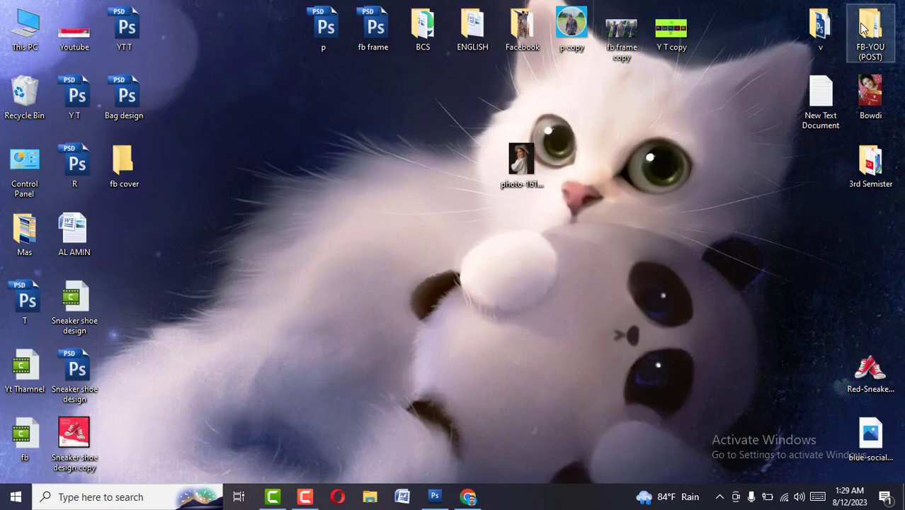
{"action": "left_click", "coordinate": [436, 496]}
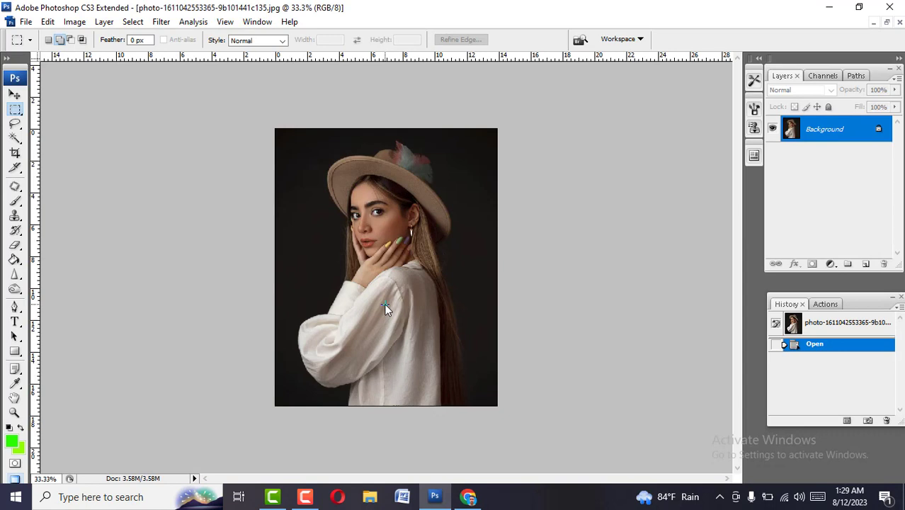
Step: Zoom around the portrait, draw a trial rectangular marquee, then deselect it with Ctrl+D
{"action": "scroll", "coordinate": [367, 290], "scroll_direction": "up", "scroll_amount": 2, "text": "alt"}
{"action": "scroll", "coordinate": [358, 252], "scroll_direction": "up", "scroll_amount": 3, "text": "alt"}
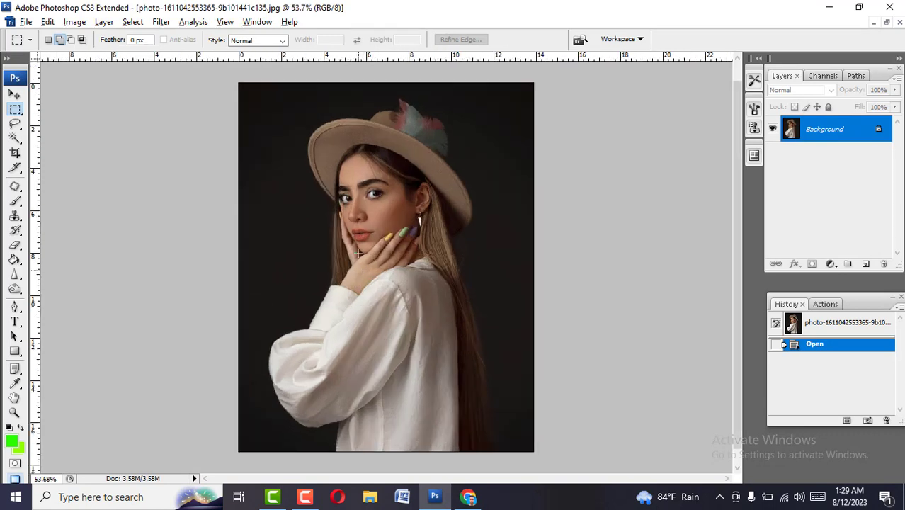
{"action": "scroll", "coordinate": [358, 252], "scroll_direction": "up", "scroll_amount": 3, "text": "alt"}
{"action": "scroll", "coordinate": [358, 252], "scroll_direction": "up", "scroll_amount": 1, "text": "alt"}
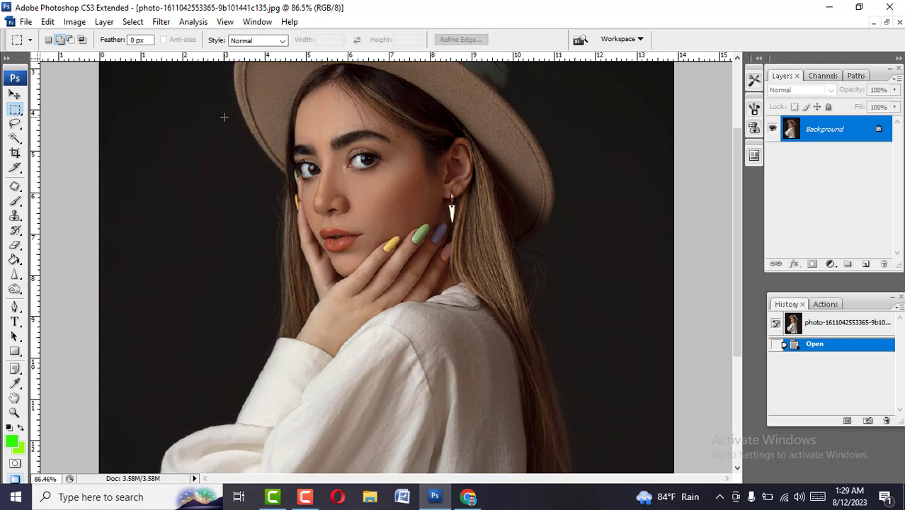
{"action": "scroll", "coordinate": [224, 117], "scroll_direction": "down", "scroll_amount": 1, "text": "alt"}
{"action": "scroll", "coordinate": [248, 113], "scroll_direction": "up", "scroll_amount": 2, "text": "alt"}
{"action": "scroll", "coordinate": [269, 110], "scroll_direction": "up", "scroll_amount": 1, "text": "alt"}
{"action": "scroll", "coordinate": [281, 108], "scroll_direction": "up", "scroll_amount": 1, "text": "alt"}
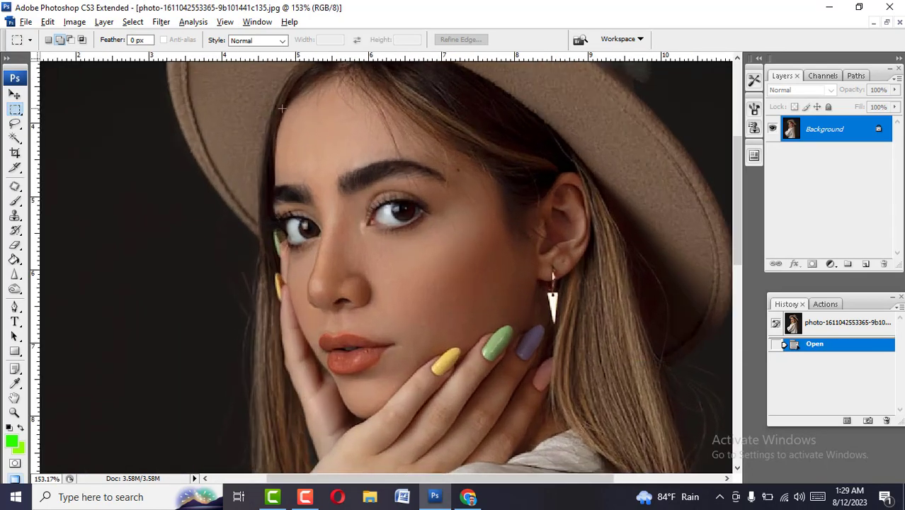
{"action": "scroll", "coordinate": [282, 112], "scroll_direction": "down", "scroll_amount": 1, "text": "alt"}
{"action": "scroll", "coordinate": [282, 111], "scroll_direction": "down", "scroll_amount": 2, "text": "alt"}
{"action": "scroll", "coordinate": [282, 111], "scroll_direction": "down", "scroll_amount": 1, "text": "alt"}
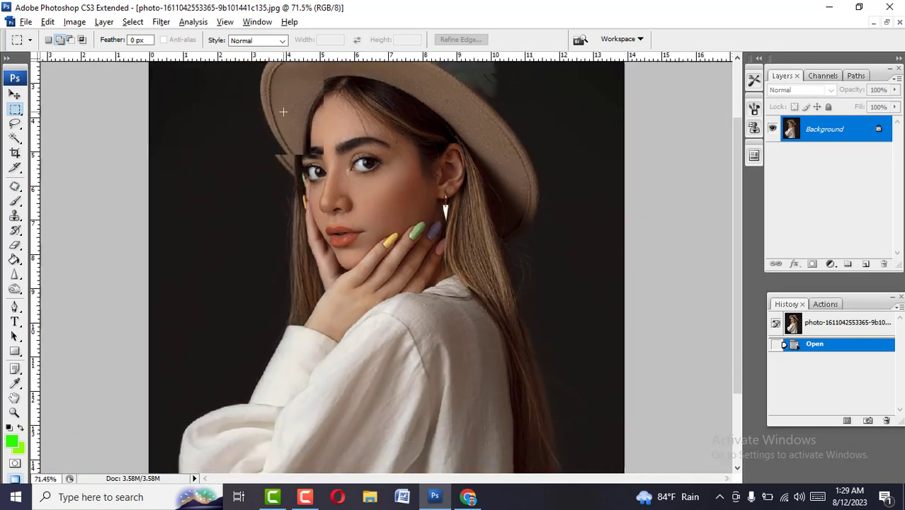
{"action": "scroll", "coordinate": [282, 111], "scroll_direction": "down", "scroll_amount": 2, "text": "alt"}
{"action": "scroll", "coordinate": [283, 111], "scroll_direction": "down", "scroll_amount": 1, "text": "alt"}
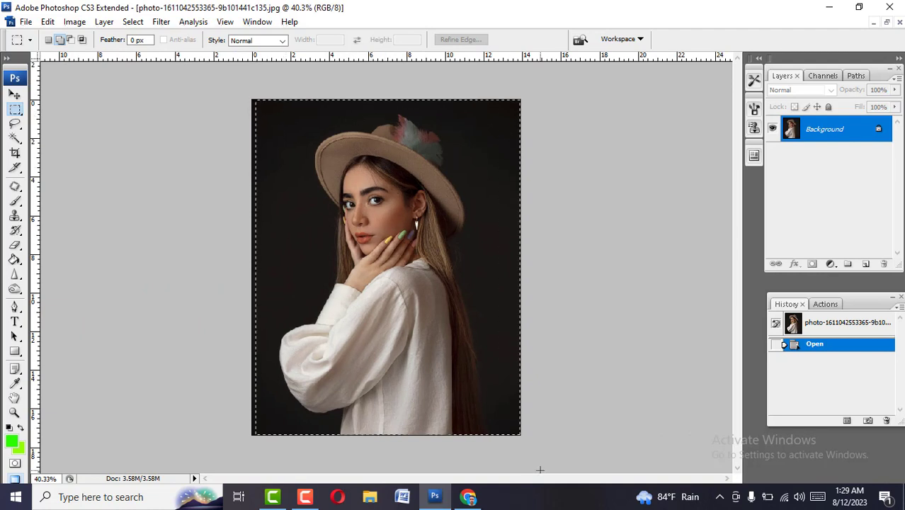
{"action": "left_click_drag", "start_coordinate": [540, 469], "coordinate": [507, 427]}
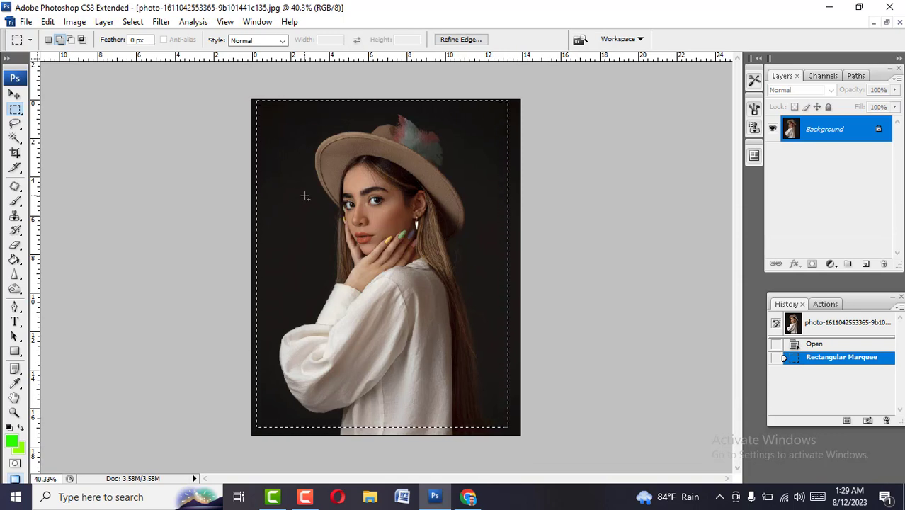
{"action": "key", "text": "ctrl+d"}
Step: With the Pen tool, start the outline at the left hat brim and curve it upward
{"action": "left_click", "coordinate": [13, 307]}
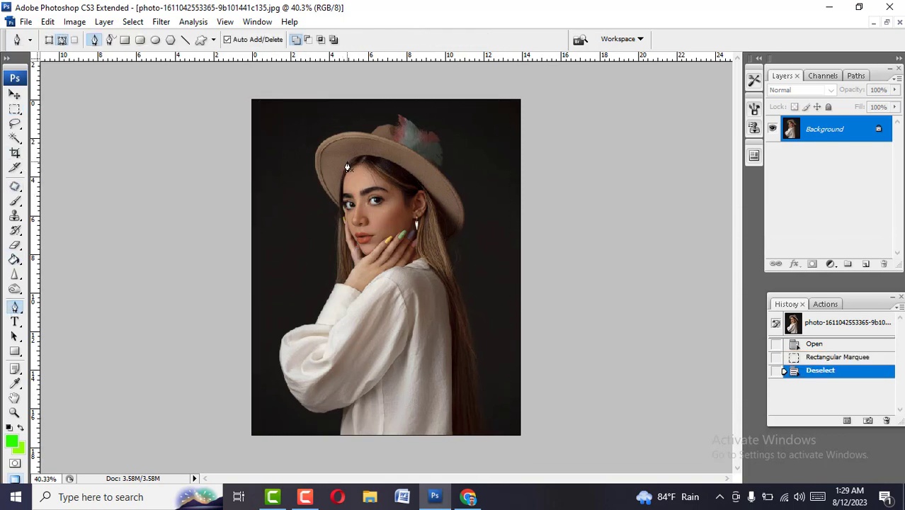
{"action": "scroll", "coordinate": [192, 194], "scroll_direction": "up", "scroll_amount": 1}
{"action": "scroll", "coordinate": [192, 194], "scroll_direction": "up", "scroll_amount": 1}
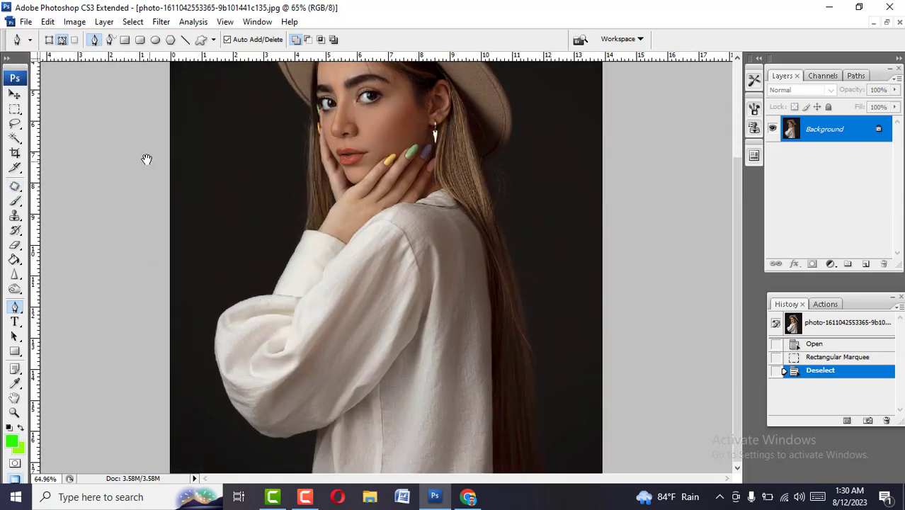
{"action": "left_click_drag", "start_coordinate": [460, 124], "coordinate": [463, 294]}
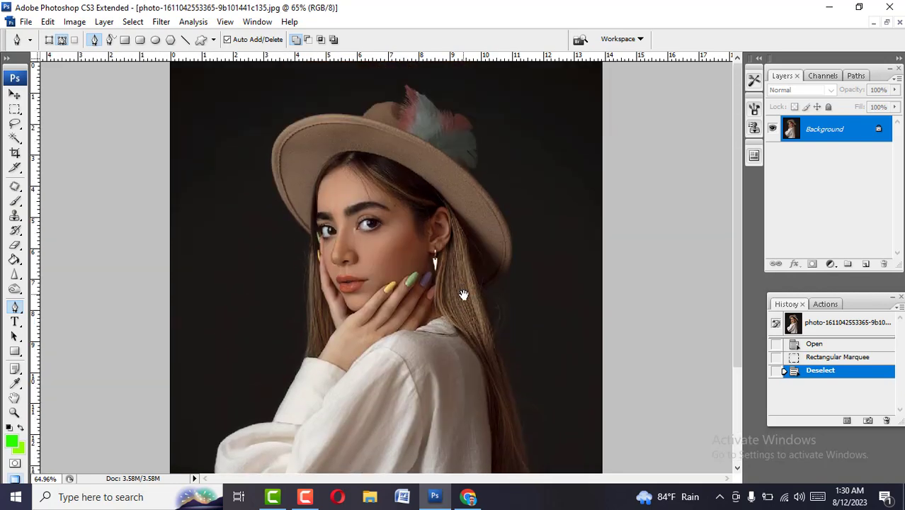
{"action": "scroll", "coordinate": [308, 254], "scroll_direction": "up", "scroll_amount": 1}
{"action": "scroll", "coordinate": [283, 269], "scroll_direction": "up", "scroll_amount": 2}
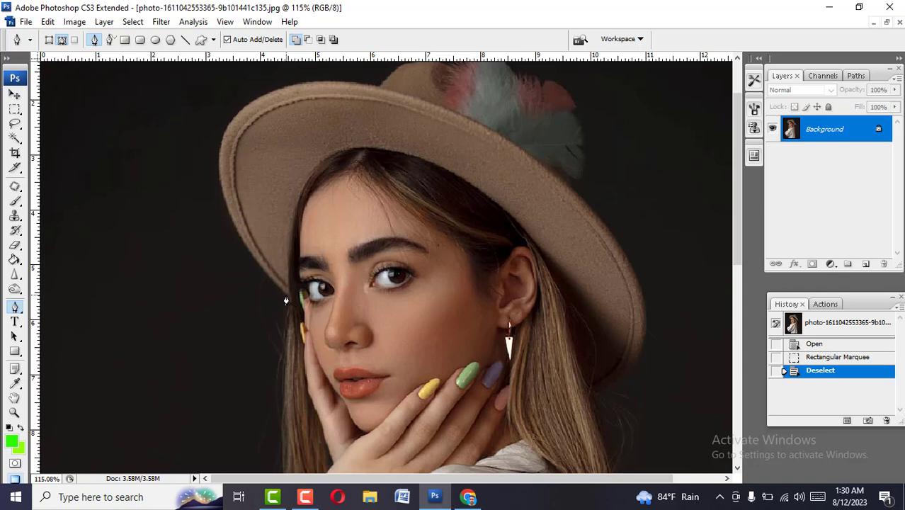
{"action": "left_click", "coordinate": [288, 296]}
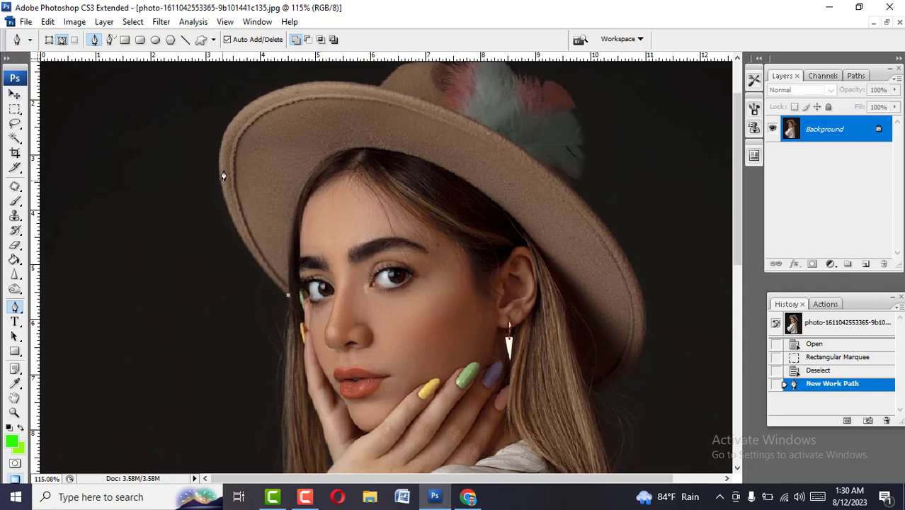
{"action": "left_click_drag", "start_coordinate": [219, 161], "coordinate": [216, 85]}
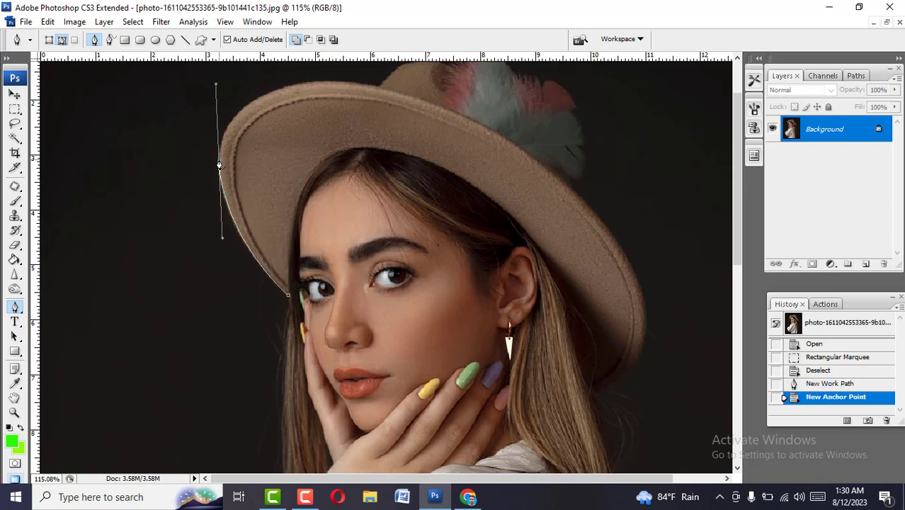
{"action": "left_click", "coordinate": [220, 165], "text": "alt"}
Step: Continue the path along the brim's top and up to the top of the hat crown
{"action": "scroll", "coordinate": [206, 192], "scroll_direction": "up", "scroll_amount": 2}
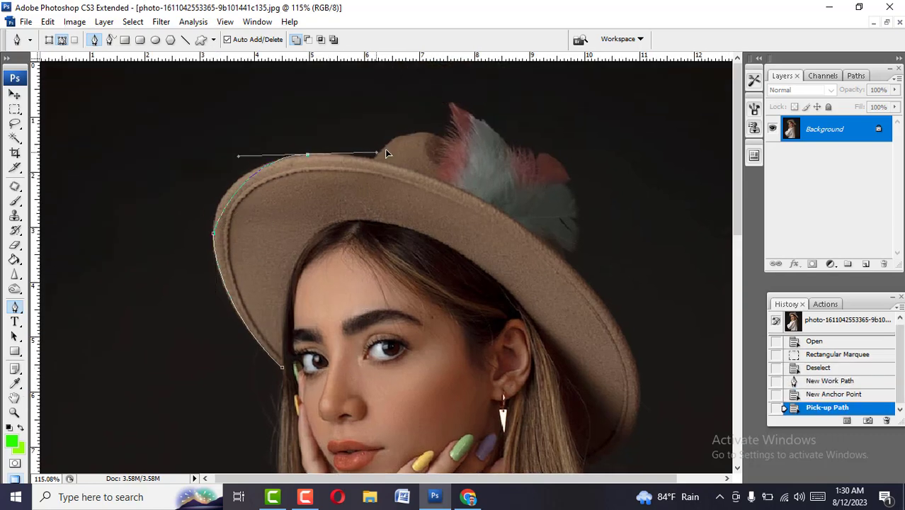
{"action": "mouse_move", "coordinate": [385, 154]}
{"action": "left_mouse_down"}
{"action": "mouse_move", "coordinate": [402, 142]}
{"action": "mouse_move", "coordinate": [409, 166]}
{"action": "left_mouse_up"}
{"action": "left_click", "coordinate": [306, 154], "text": "alt"}
{"action": "left_click", "coordinate": [373, 160], "text": "alt"}
{"action": "scroll", "coordinate": [389, 151], "scroll_direction": "up", "scroll_amount": 2}
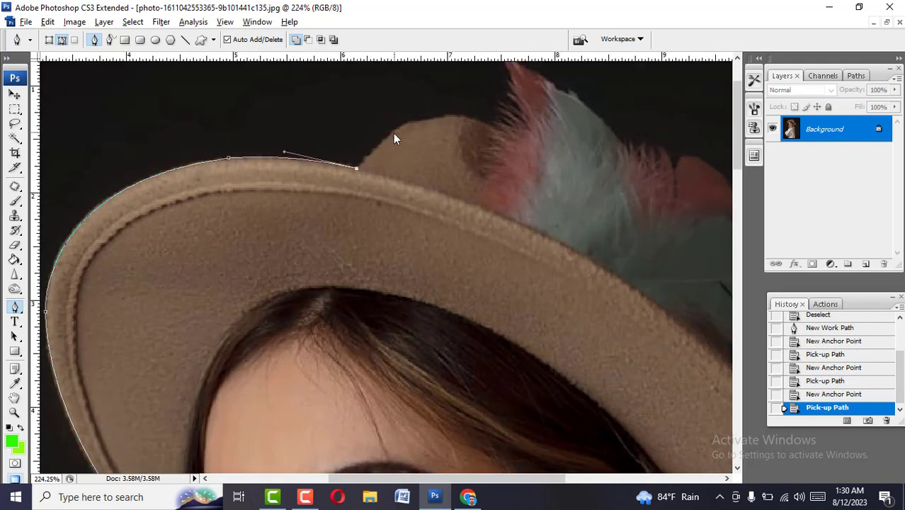
{"action": "left_click_drag", "start_coordinate": [403, 126], "coordinate": [454, 119]}
{"action": "left_click", "coordinate": [403, 126], "text": "alt"}
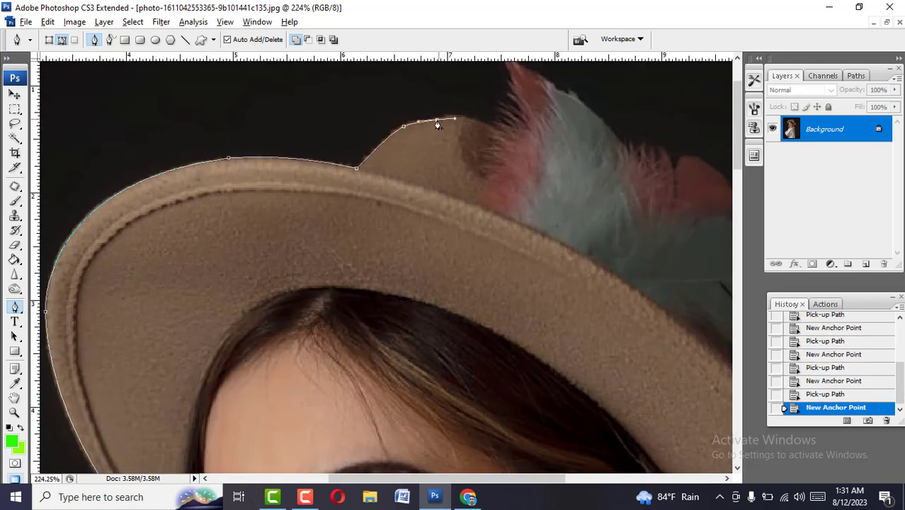
{"action": "left_click", "coordinate": [437, 121], "text": "alt"}
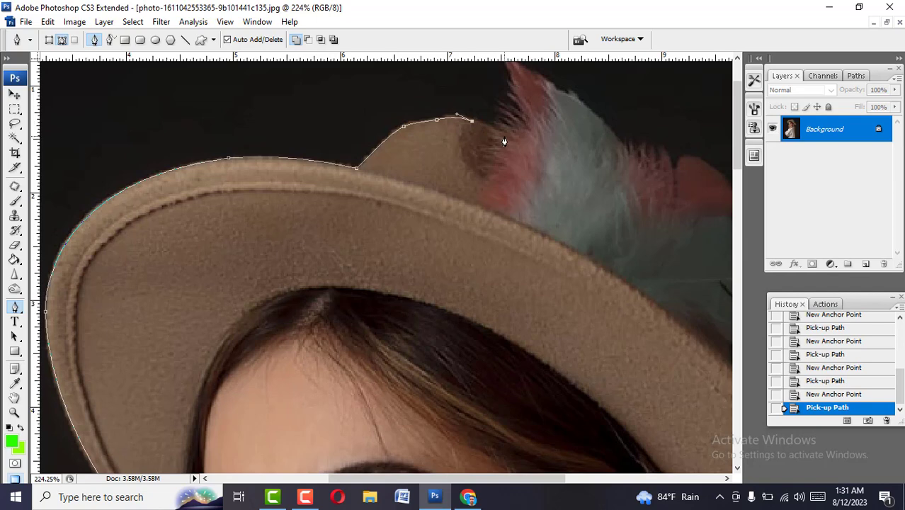
Step: Trace the path up the feather edge and around the jagged tips to the red feather
{"action": "mouse_move", "coordinate": [504, 138]}
{"action": "left_mouse_down"}
{"action": "mouse_move", "coordinate": [516, 131]}
{"action": "mouse_move", "coordinate": [218, 219]}
{"action": "left_mouse_up"}
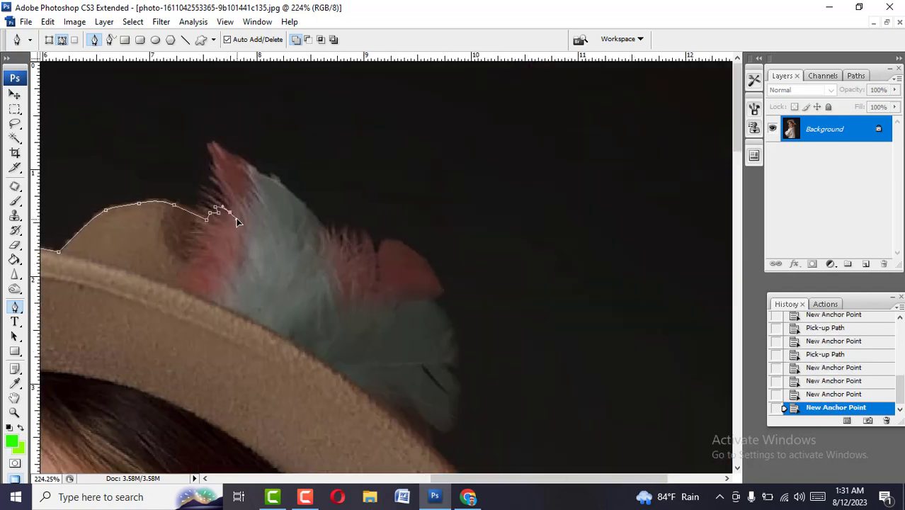
{"action": "left_click", "coordinate": [229, 211], "text": "alt"}
{"action": "left_click", "coordinate": [216, 178]}
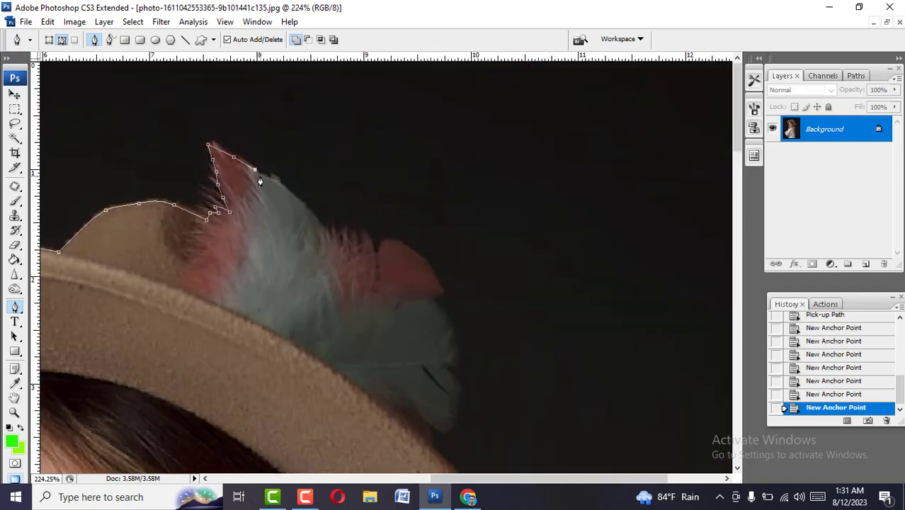
{"action": "left_click", "coordinate": [298, 201], "text": "alt"}
{"action": "left_click_drag", "start_coordinate": [328, 238], "coordinate": [235, 152]}
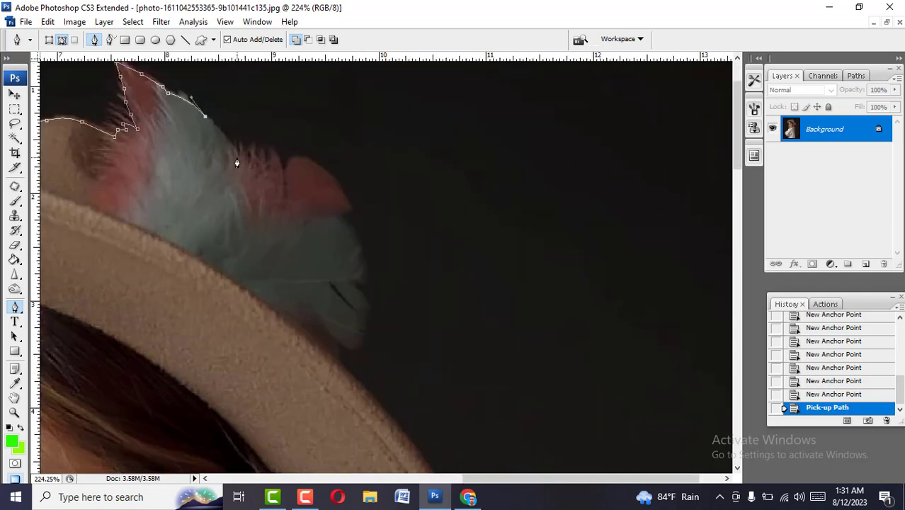
{"action": "left_click", "coordinate": [239, 156]}
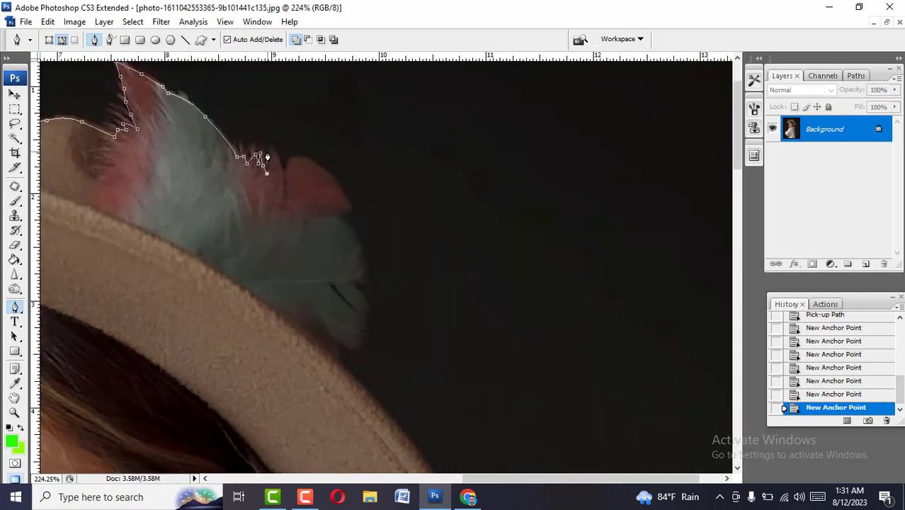
{"action": "left_click", "coordinate": [284, 200]}
{"action": "left_click", "coordinate": [284, 200], "text": "alt"}
{"action": "left_click_drag", "start_coordinate": [297, 159], "coordinate": [289, 188]}
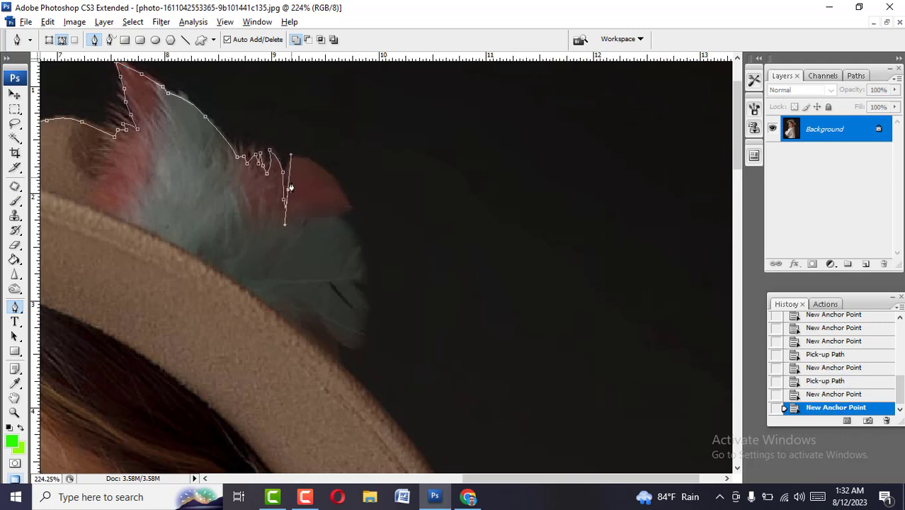
{"action": "left_click", "coordinate": [298, 160], "text": "alt"}
{"action": "left_click_drag", "start_coordinate": [344, 201], "coordinate": [352, 227]}
{"action": "left_click", "coordinate": [345, 200], "text": "alt"}
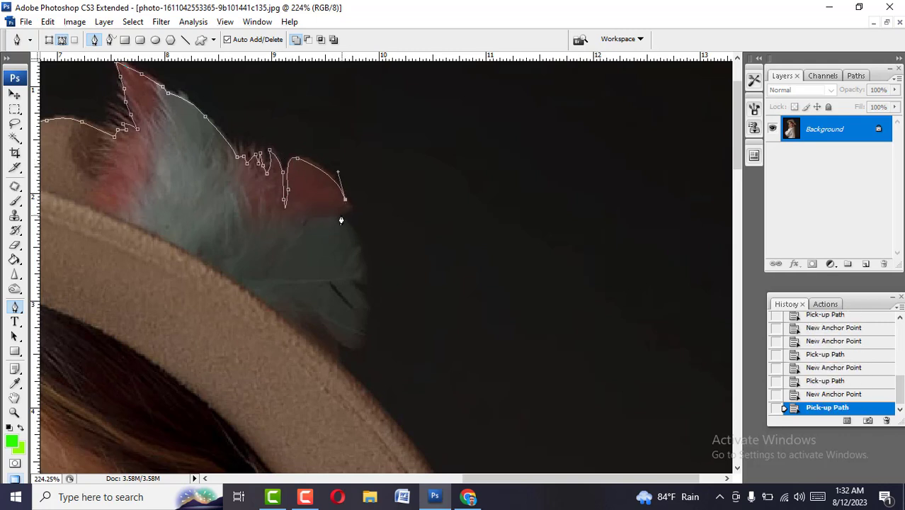
Step: Carry the path down the blue feather's edge to the right side of the brim
{"action": "left_click", "coordinate": [339, 219]}
{"action": "left_click_drag", "start_coordinate": [360, 274], "coordinate": [354, 298]}
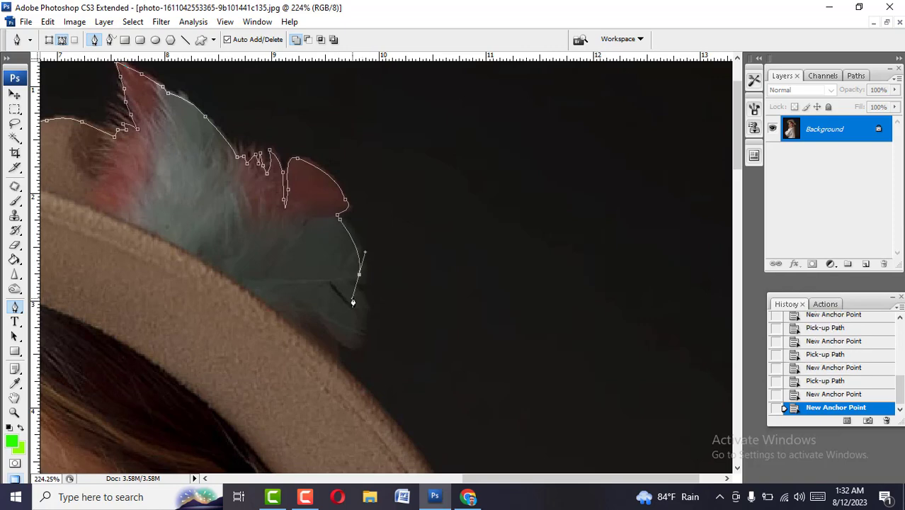
{"action": "left_click", "coordinate": [360, 274], "text": "alt"}
{"action": "left_click_drag", "start_coordinate": [361, 330], "coordinate": [356, 348]}
{"action": "left_click", "coordinate": [362, 330], "text": "alt"}
{"action": "scroll", "coordinate": [340, 333], "scroll_direction": "down", "scroll_amount": 4}
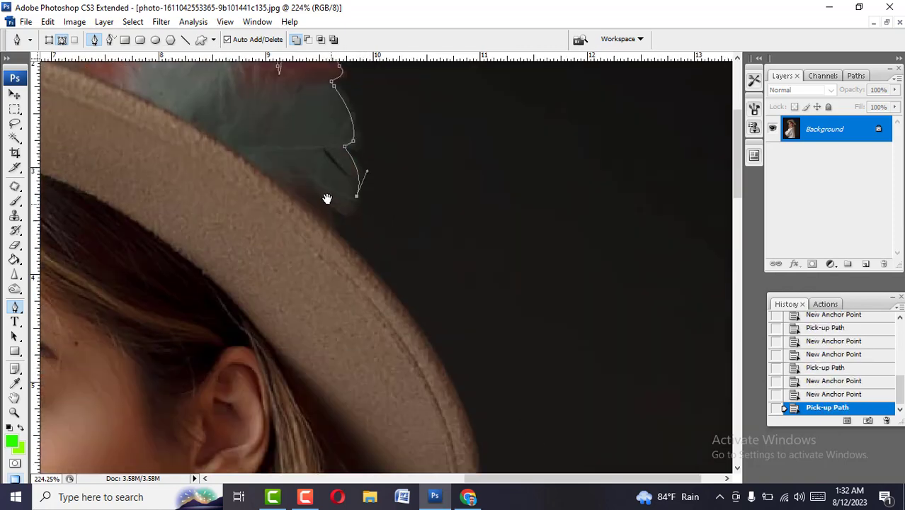
{"action": "left_click_drag", "start_coordinate": [333, 209], "coordinate": [311, 193]}
{"action": "left_click", "coordinate": [333, 210], "text": "alt"}
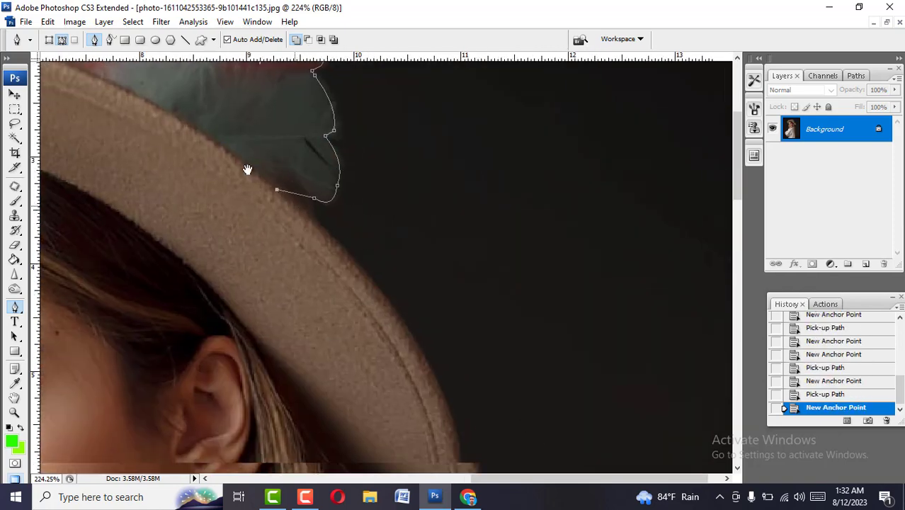
{"action": "scroll", "coordinate": [345, 247], "scroll_direction": "down", "scroll_amount": 5}
{"action": "scroll", "coordinate": [345, 247], "scroll_direction": "down", "scroll_amount": 1}
{"action": "left_click", "coordinate": [501, 257]}
Step: Curve the path down the right brim to where it meets the hair
{"action": "left_click_drag", "start_coordinate": [502, 257], "coordinate": [545, 315]}
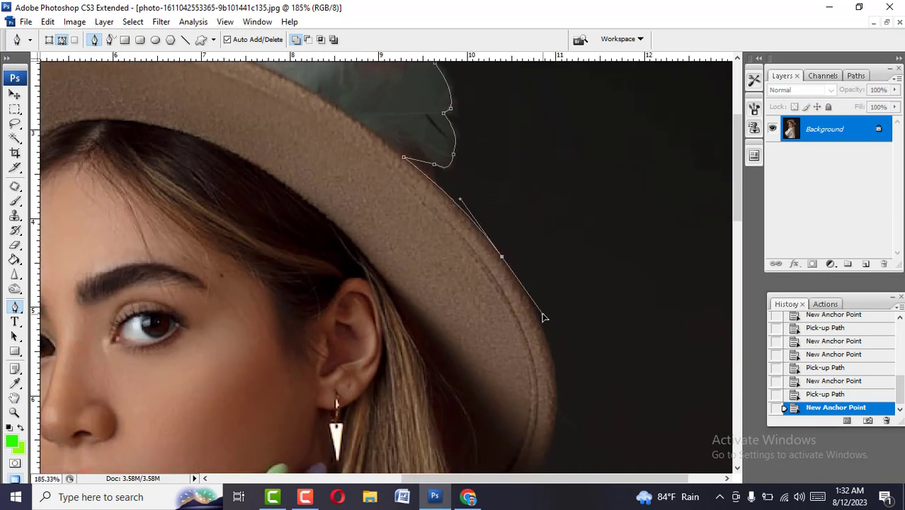
{"action": "left_click", "coordinate": [501, 257], "text": "alt"}
{"action": "scroll", "coordinate": [506, 233], "scroll_direction": "down", "scroll_amount": 4}
{"action": "mouse_move", "coordinate": [464, 352]}
{"action": "left_mouse_down"}
{"action": "mouse_move", "coordinate": [443, 376]}
{"action": "mouse_move", "coordinate": [418, 376]}
{"action": "left_mouse_up"}
{"action": "left_click", "coordinate": [465, 352], "text": "alt"}
{"action": "left_click", "coordinate": [464, 346], "text": "alt"}
{"action": "left_click", "coordinate": [421, 371], "text": "alt"}
Step: Add anchors along the hair's outer edge down to its lower end at the photo bottom
{"action": "scroll", "coordinate": [425, 283], "scroll_direction": "down", "scroll_amount": 5}
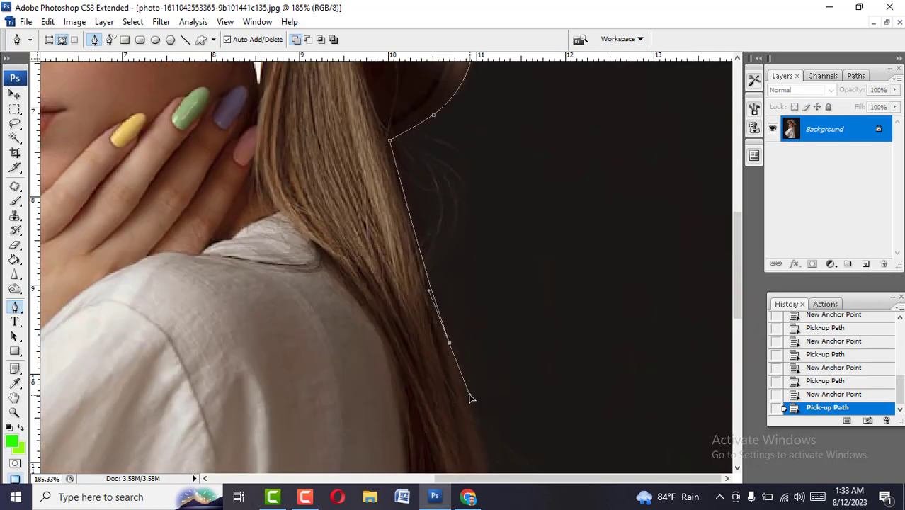
{"action": "scroll", "coordinate": [506, 312], "scroll_direction": "down", "scroll_amount": 5}
{"action": "scroll", "coordinate": [505, 337], "scroll_direction": "down", "scroll_amount": 4}
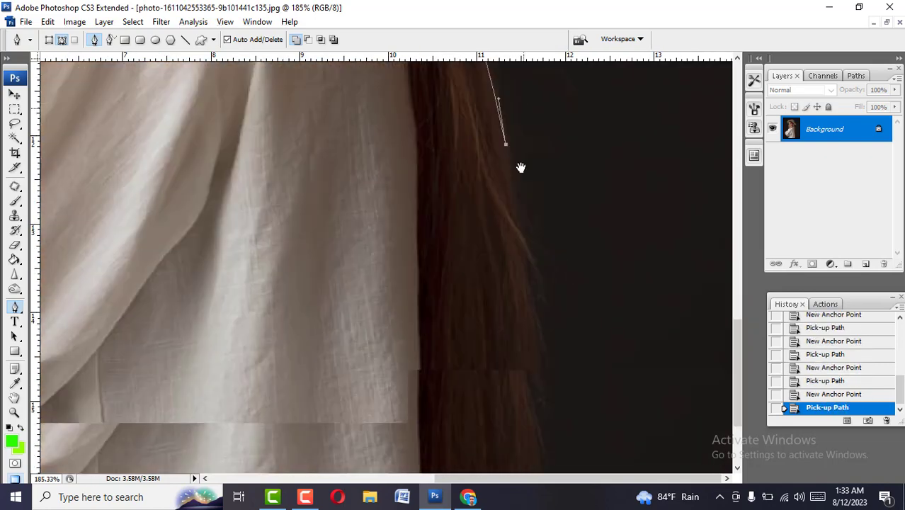
{"action": "left_click", "coordinate": [528, 239]}
{"action": "scroll", "coordinate": [527, 244], "scroll_direction": "down", "scroll_amount": 2}
{"action": "scroll", "coordinate": [537, 327], "scroll_direction": "down", "scroll_amount": 2}
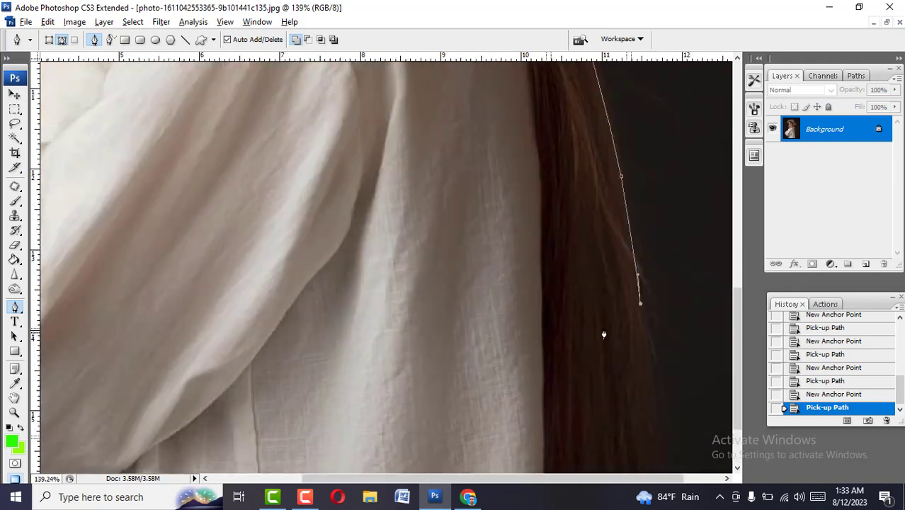
{"action": "scroll", "coordinate": [604, 331], "scroll_direction": "down", "scroll_amount": 3}
{"action": "scroll", "coordinate": [634, 340], "scroll_direction": "down", "scroll_amount": 2}
{"action": "scroll", "coordinate": [491, 398], "scroll_direction": "down", "scroll_amount": 1}
{"action": "scroll", "coordinate": [490, 398], "scroll_direction": "up", "scroll_amount": 3}
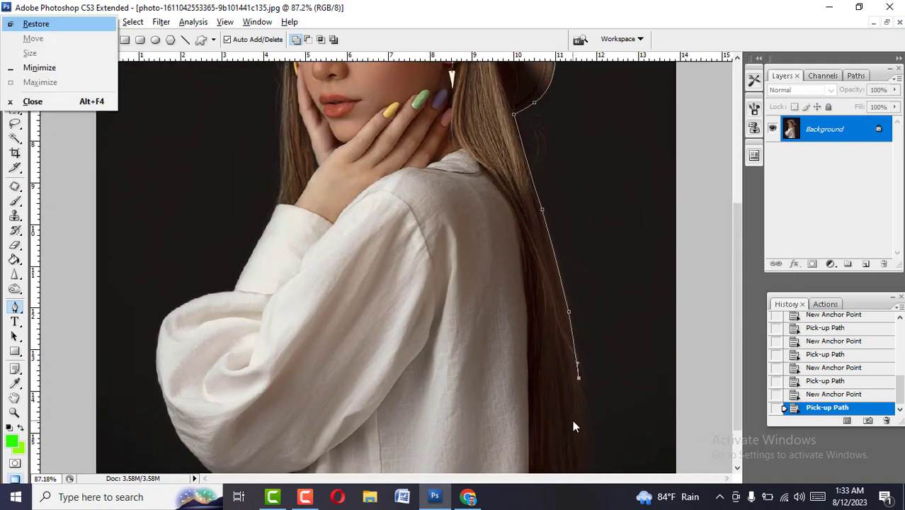
{"action": "scroll", "coordinate": [576, 425], "scroll_direction": "up", "scroll_amount": 2}
{"action": "left_click", "coordinate": [620, 439]}
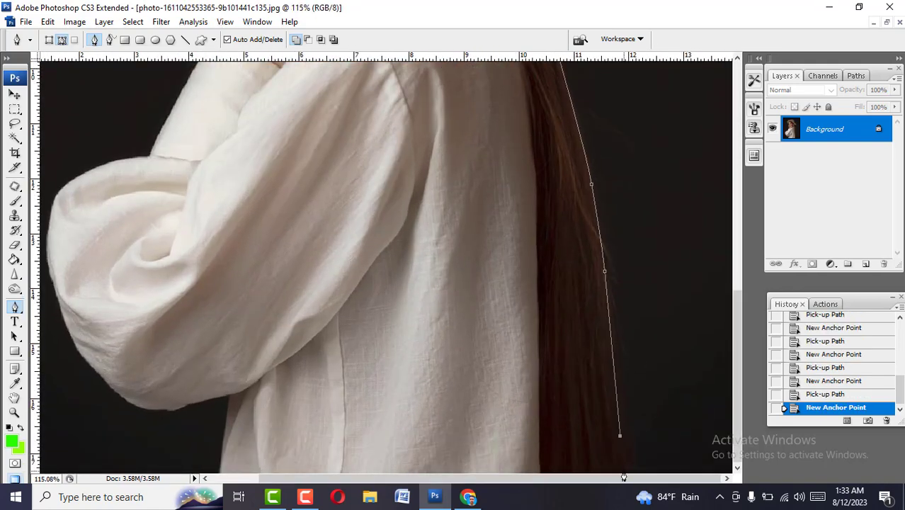
{"action": "scroll", "coordinate": [622, 468], "scroll_direction": "down", "scroll_amount": 2}
{"action": "scroll", "coordinate": [355, 464], "scroll_direction": "down", "scroll_amount": 3}
Step: Trace the path along the photo's bottom edge and under the puffed sleeve's curve
{"action": "left_click", "coordinate": [350, 461]}
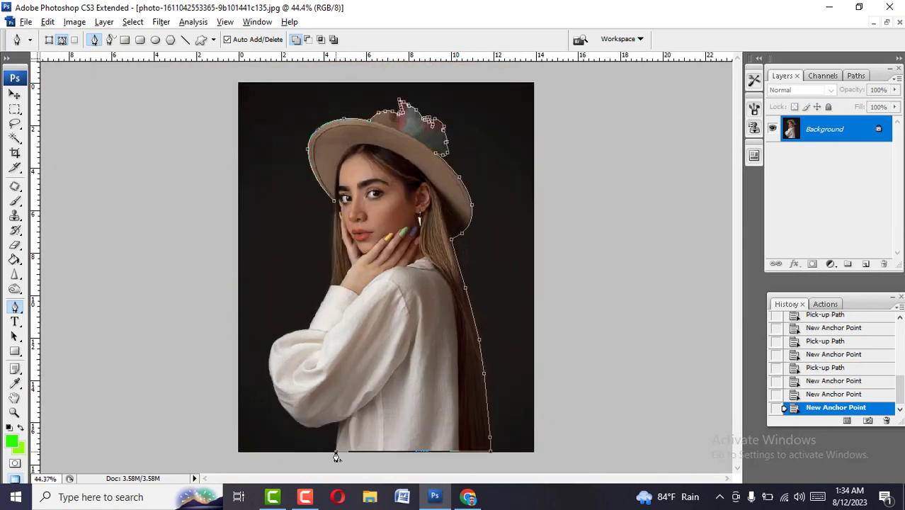
{"action": "scroll", "coordinate": [290, 437], "scroll_direction": "up", "scroll_amount": 3}
{"action": "scroll", "coordinate": [297, 421], "scroll_direction": "up", "scroll_amount": 1}
{"action": "scroll", "coordinate": [297, 424], "scroll_direction": "up", "scroll_amount": 1}
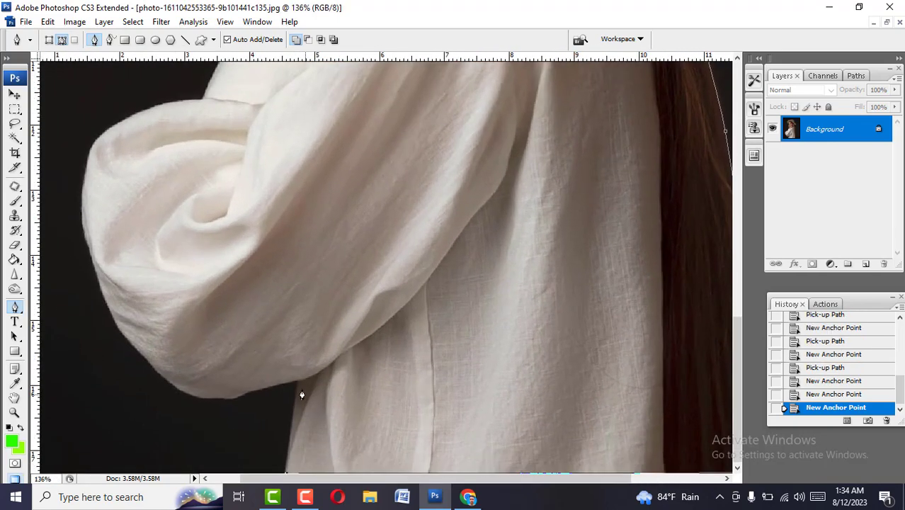
{"action": "left_click", "coordinate": [298, 384]}
{"action": "left_click", "coordinate": [247, 391]}
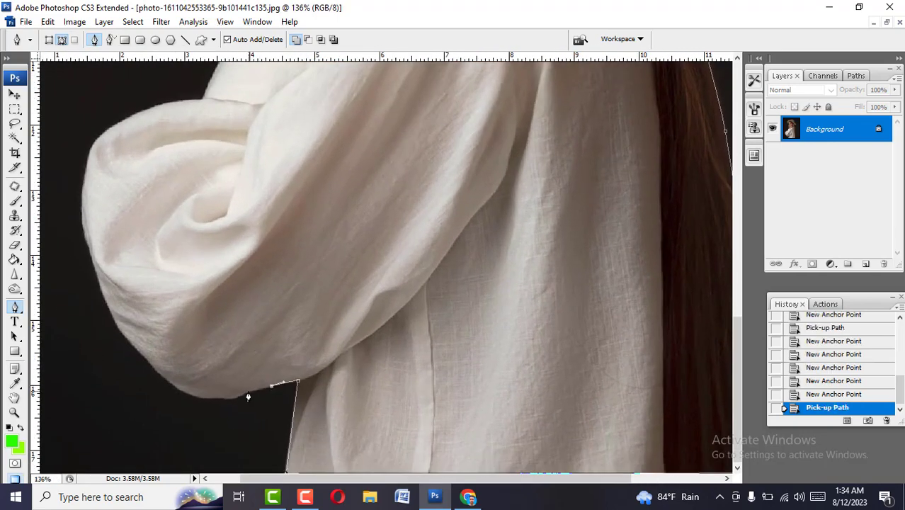
{"action": "left_click", "coordinate": [222, 397]}
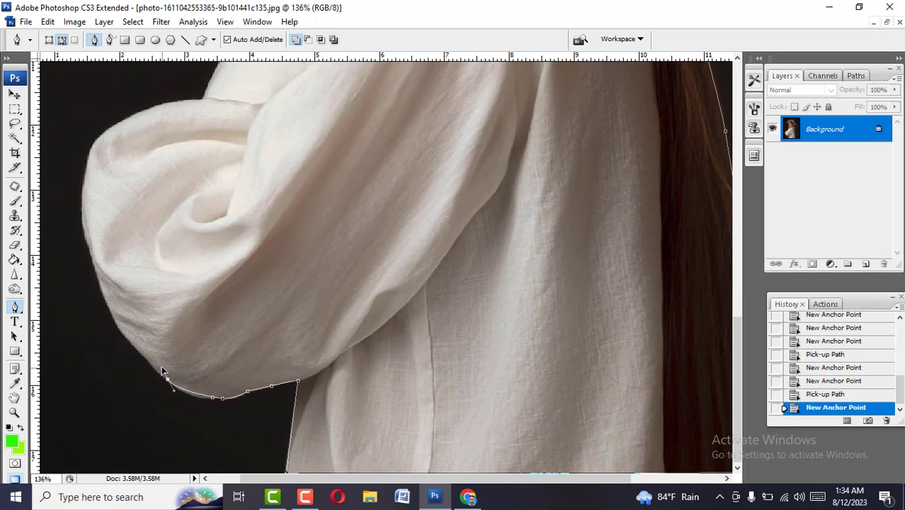
{"action": "left_click", "coordinate": [145, 357]}
{"action": "left_click_drag", "start_coordinate": [314, 340], "coordinate": [365, 390]}
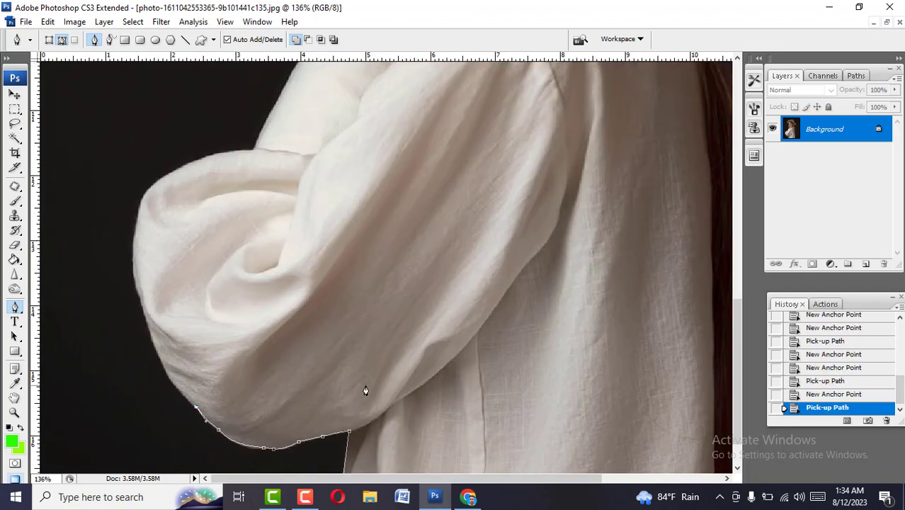
{"action": "left_click", "coordinate": [174, 387]}
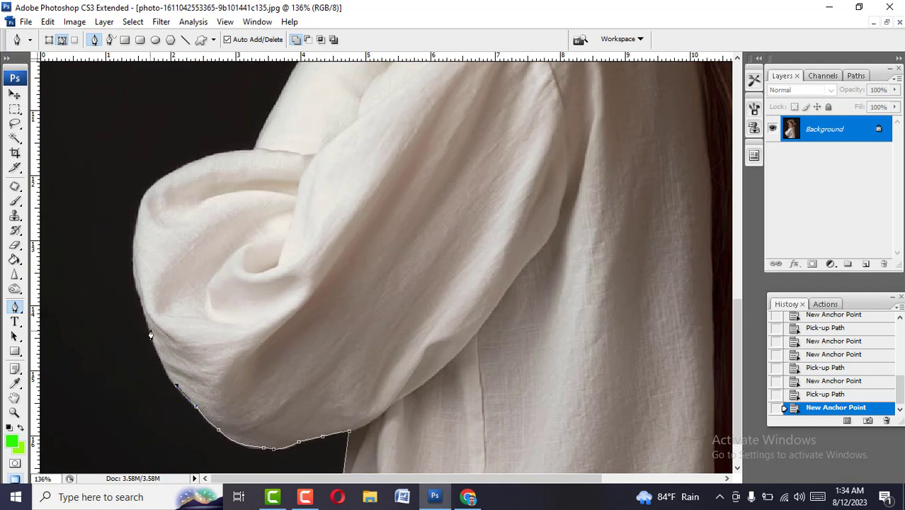
Step: Continue the path up the sleeve's outer edge, over its top, and along the shoulder
{"action": "left_click", "coordinate": [133, 281]}
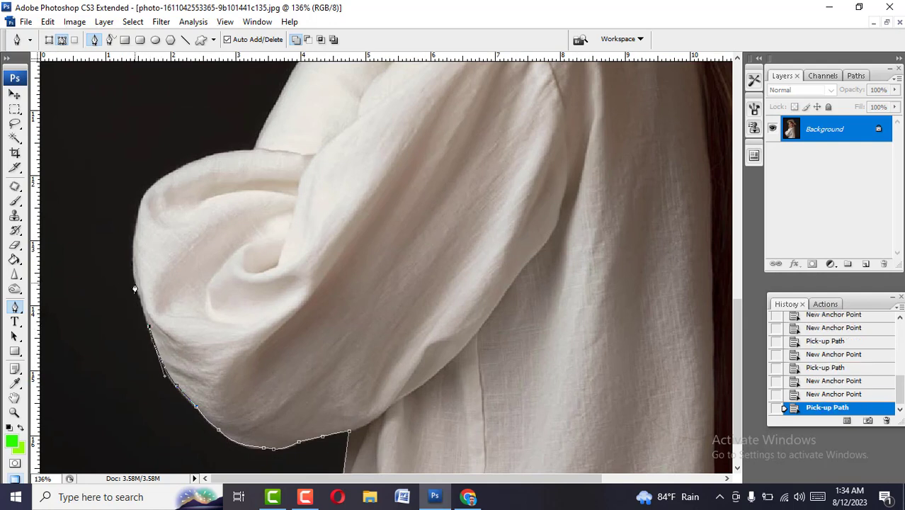
{"action": "left_click", "coordinate": [135, 282]}
{"action": "left_click", "coordinate": [232, 154]}
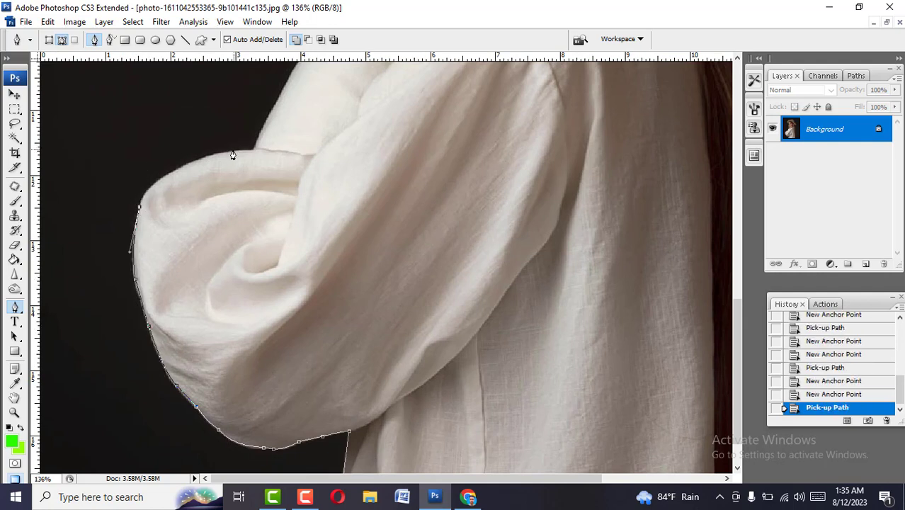
{"action": "scroll", "coordinate": [303, 135], "scroll_direction": "up", "scroll_amount": 1}
{"action": "mouse_move", "coordinate": [295, 144]}
{"action": "left_mouse_down"}
{"action": "mouse_move", "coordinate": [303, 136]}
{"action": "mouse_move", "coordinate": [271, 294]}
{"action": "left_mouse_up"}
{"action": "left_click", "coordinate": [275, 296]}
{"action": "left_click_drag", "start_coordinate": [334, 174], "coordinate": [384, 89]}
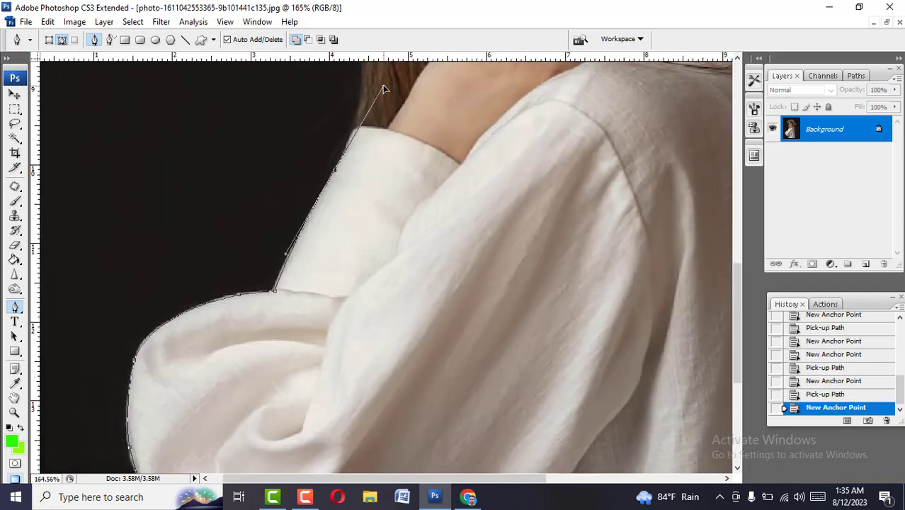
{"action": "scroll", "coordinate": [384, 89], "scroll_direction": "up", "scroll_amount": 1}
{"action": "left_click", "coordinate": [334, 199], "text": "alt"}
{"action": "left_click", "coordinate": [356, 163]}
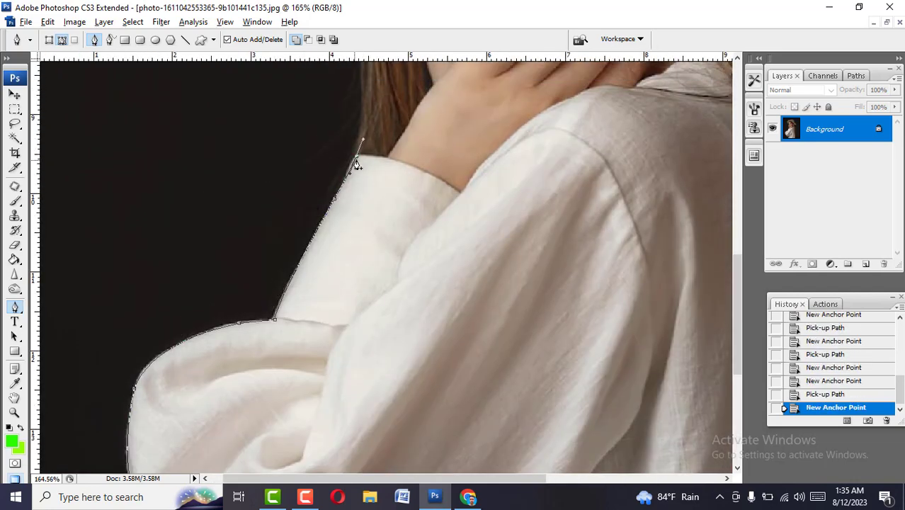
Step: Trace up the hair to the hat brim and close the path at the starting anchor
{"action": "left_click_drag", "start_coordinate": [356, 162], "coordinate": [328, 387]}
{"action": "left_click", "coordinate": [319, 344]}
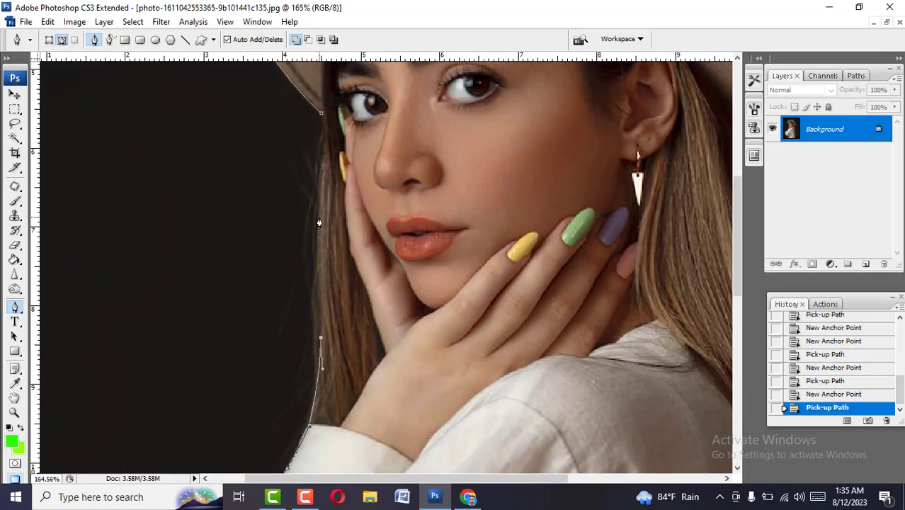
{"action": "left_click", "coordinate": [318, 218]}
{"action": "left_click_drag", "start_coordinate": [325, 155], "coordinate": [307, 312]}
{"action": "left_click", "coordinate": [306, 307]}
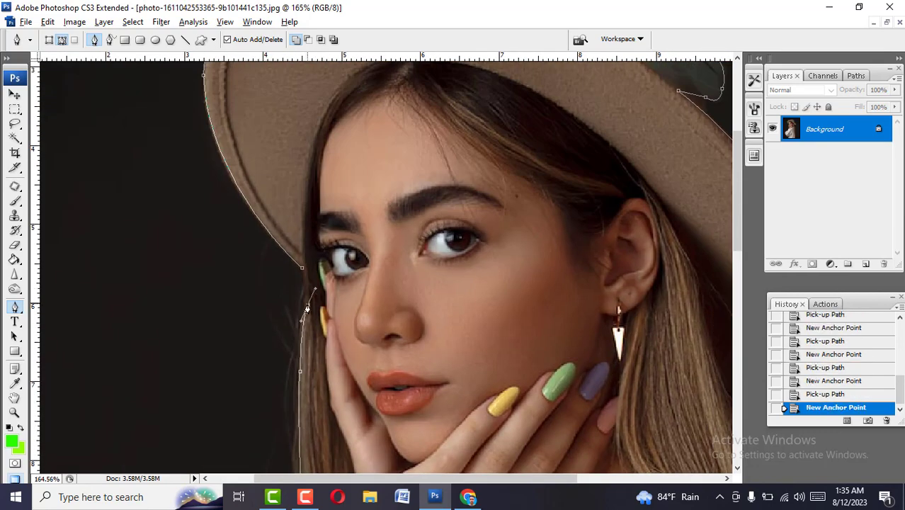
{"action": "left_click", "coordinate": [296, 268]}
Step: Load the closed path as a selection, undo a stray fill, and inverse it onto the dark background
{"action": "key", "text": "ctrl+minus"}
{"action": "key", "text": "ctrl+minus"}
{"action": "key", "text": "ctrl+minus"}
{"action": "key", "text": "ctrl+minus"}
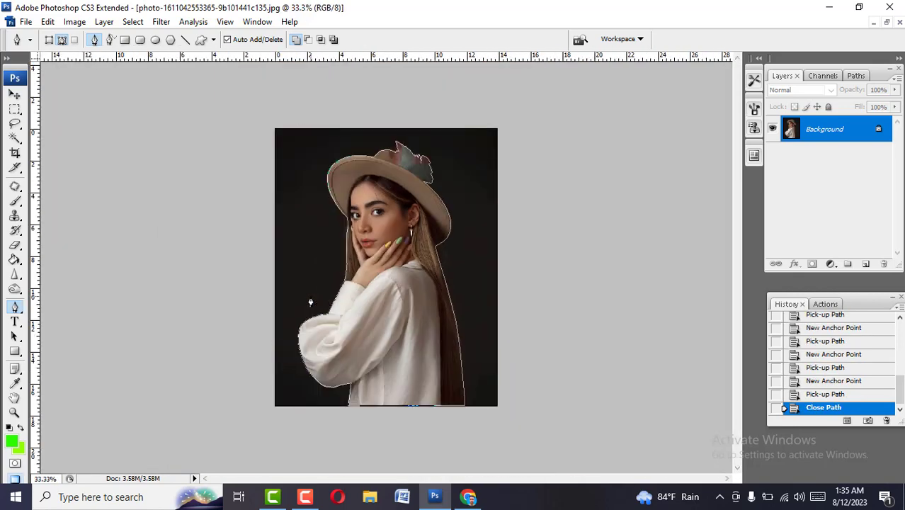
{"action": "key", "text": "ctrl+plus"}
{"action": "key", "text": "ctrl+Return"}
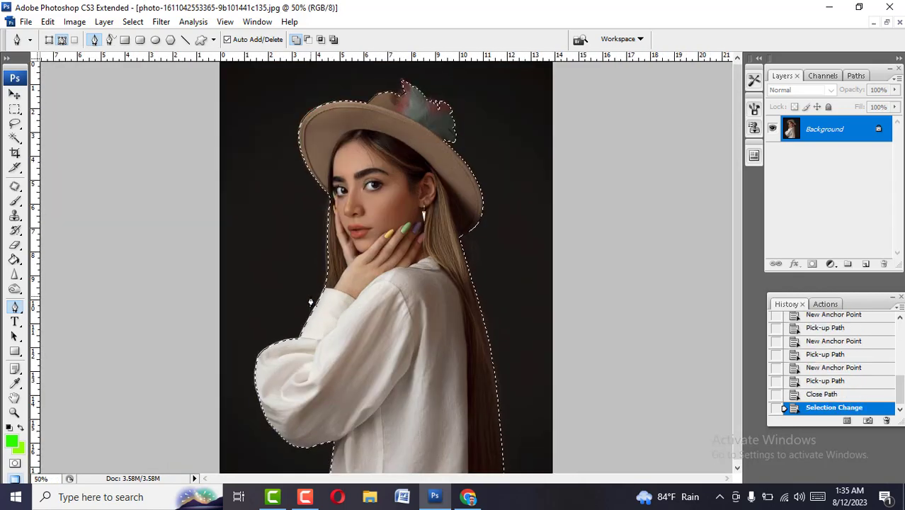
{"action": "key", "text": "ctrl+0"}
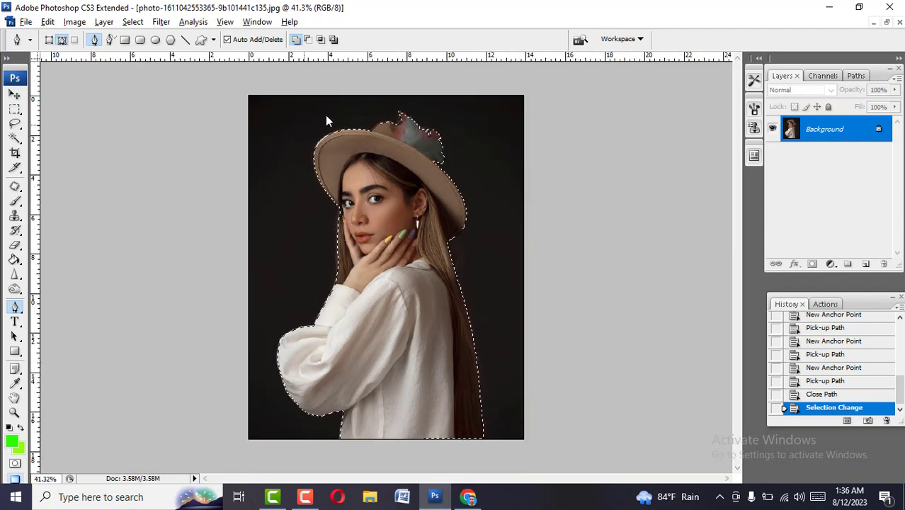
{"action": "scroll", "coordinate": [305, 173], "scroll_direction": "up", "scroll_amount": 1}
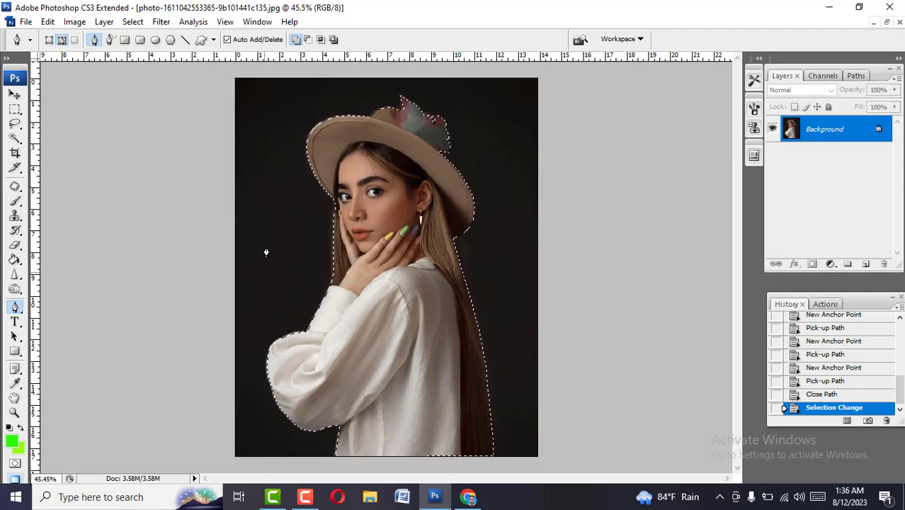
{"action": "key", "text": "Delete"}
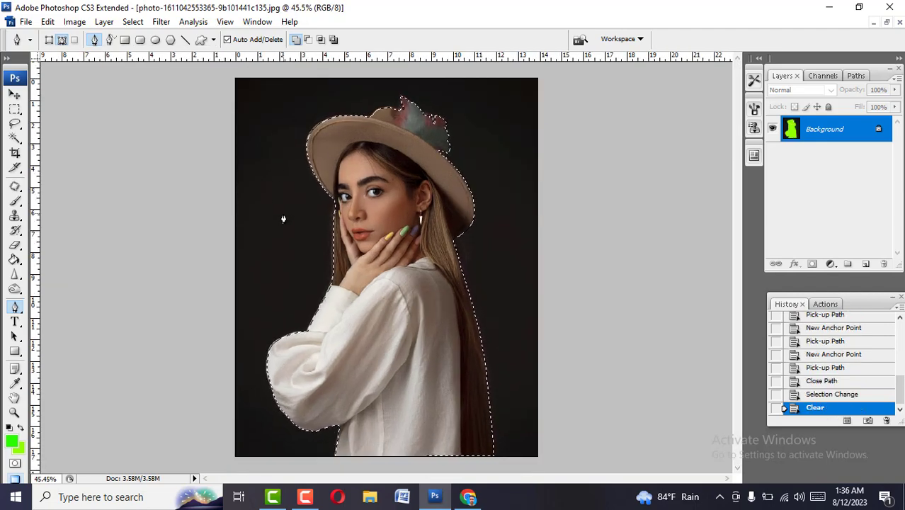
{"action": "key", "text": "ctrl+z"}
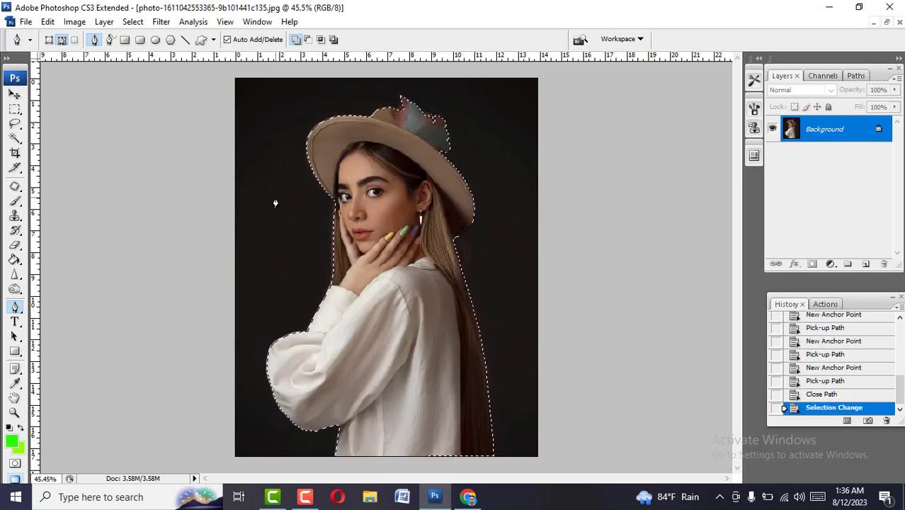
{"action": "key", "text": "ctrl+shift+i"}
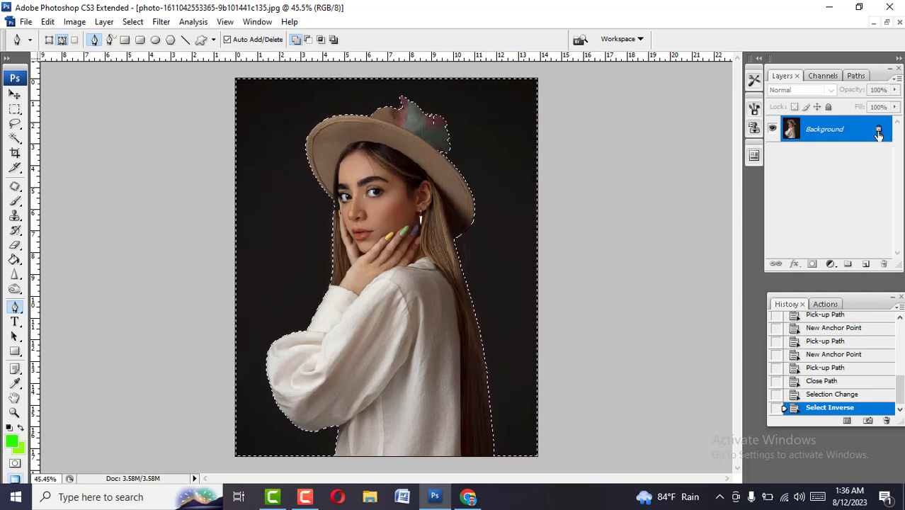
Step: Convert Background to Layer 0, delete the selected dark backdrop to transparency, and deselect
{"action": "double_click", "coordinate": [878, 131]}
{"action": "left_click", "coordinate": [564, 157]}
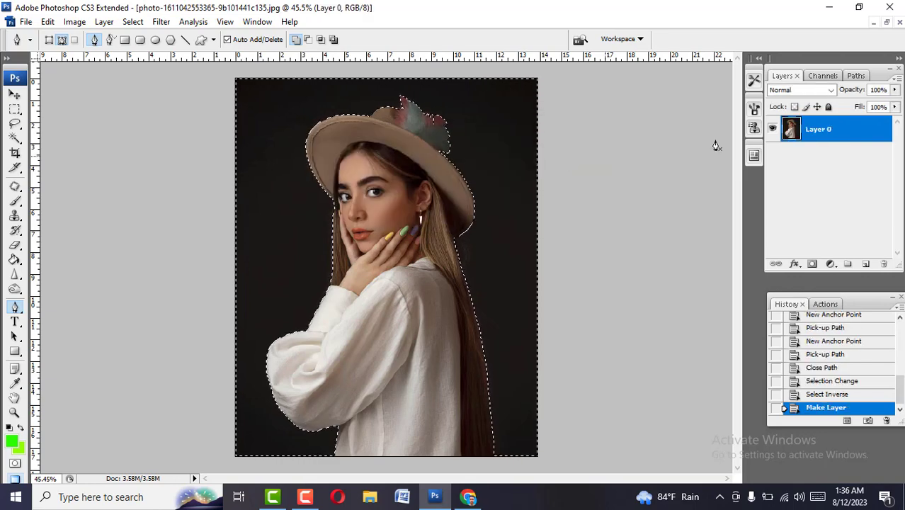
{"action": "key", "text": "Delete"}
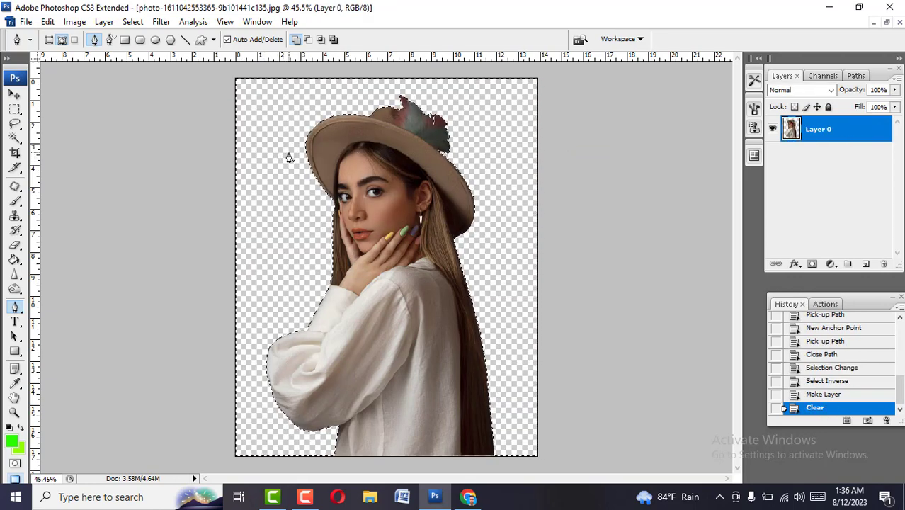
{"action": "key", "text": "ctrl+z"}
{"action": "key", "text": "Delete"}
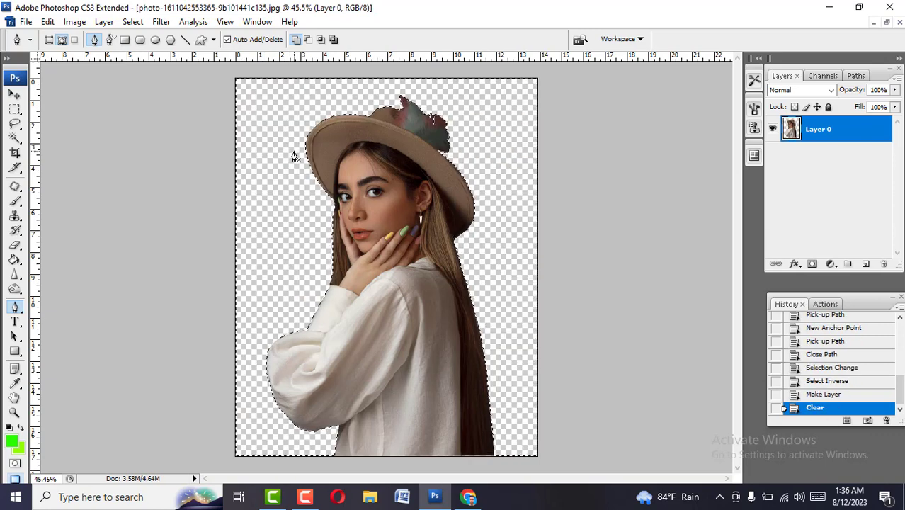
{"action": "key", "text": "ctrl+d"}
{"action": "left_click", "coordinate": [15, 95]}
Step: Zoom in and pan across the face to inspect the cut-out edges
{"action": "scroll", "coordinate": [424, 213], "scroll_direction": "down", "scroll_amount": 4}
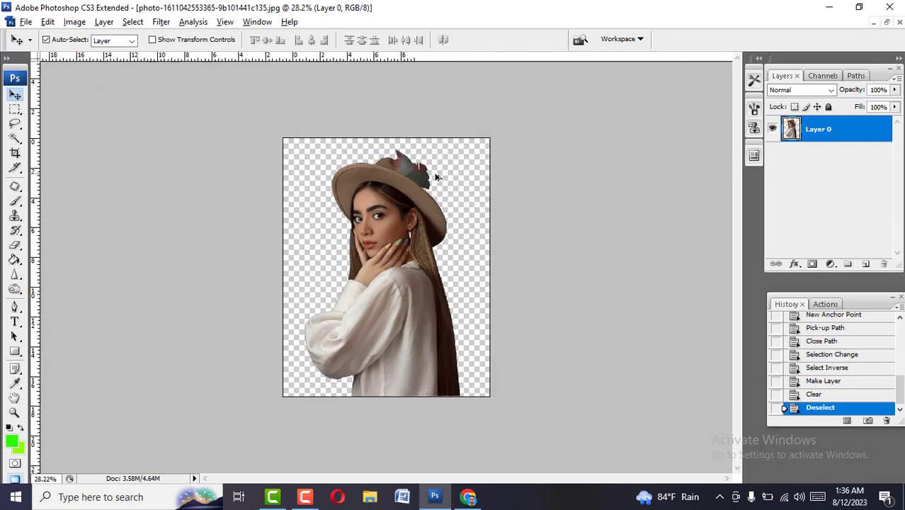
{"action": "scroll", "coordinate": [366, 212], "scroll_direction": "up", "scroll_amount": 3}
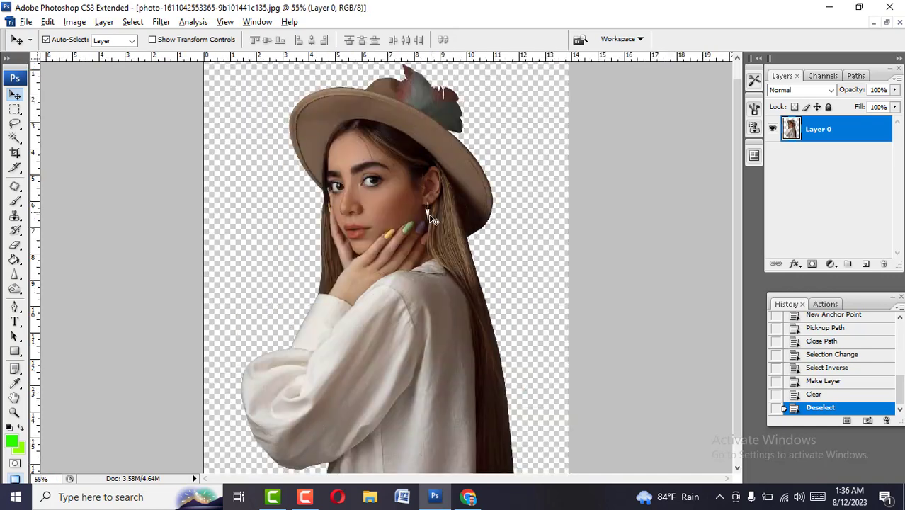
{"action": "scroll", "coordinate": [368, 211], "scroll_direction": "up", "scroll_amount": 2}
{"action": "scroll", "coordinate": [367, 211], "scroll_direction": "up", "scroll_amount": 2}
{"action": "scroll", "coordinate": [368, 212], "scroll_direction": "up", "scroll_amount": 2}
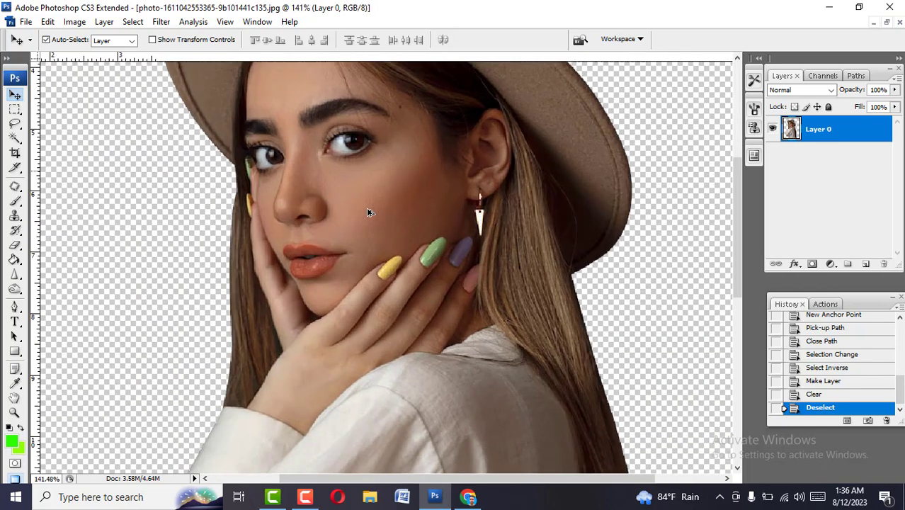
{"action": "scroll", "coordinate": [367, 212], "scroll_direction": "up", "scroll_amount": 1}
{"action": "scroll", "coordinate": [367, 212], "scroll_direction": "up", "scroll_amount": 1}
{"action": "scroll", "coordinate": [340, 177], "scroll_direction": "up", "scroll_amount": 1}
{"action": "left_click_drag", "start_coordinate": [324, 156], "coordinate": [407, 252]}
{"action": "scroll", "coordinate": [414, 255], "scroll_direction": "down", "scroll_amount": 1}
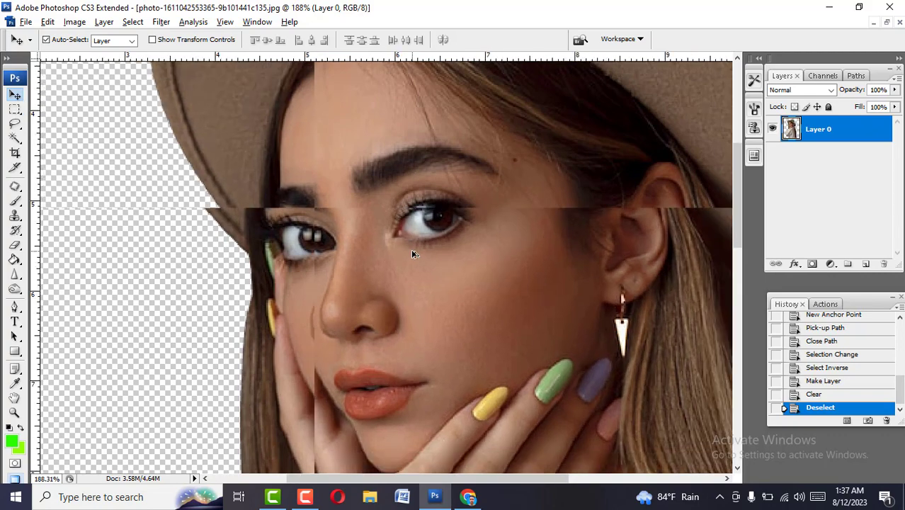
{"action": "scroll", "coordinate": [413, 254], "scroll_direction": "down", "scroll_amount": 1}
{"action": "scroll", "coordinate": [413, 254], "scroll_direction": "down", "scroll_amount": 2}
{"action": "scroll", "coordinate": [411, 297], "scroll_direction": "down", "scroll_amount": 1}
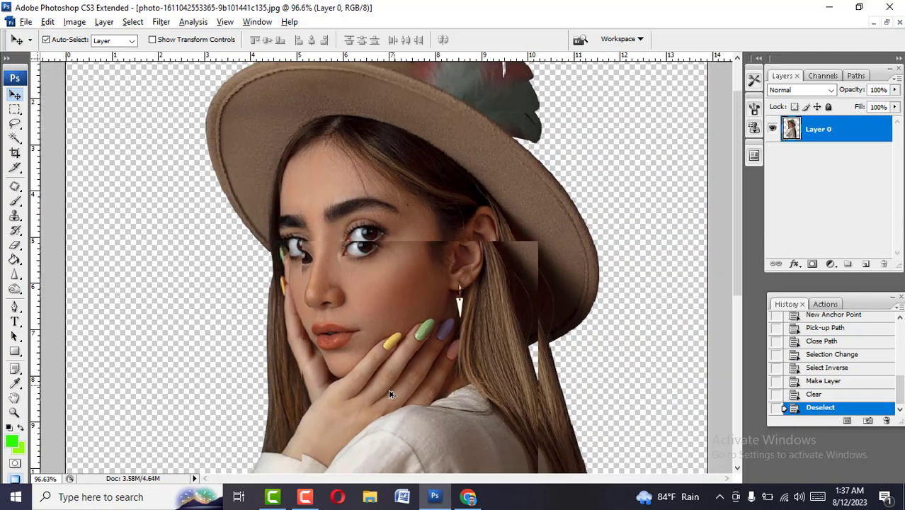
{"action": "scroll", "coordinate": [382, 354], "scroll_direction": "down", "scroll_amount": 2}
{"action": "scroll", "coordinate": [377, 417], "scroll_direction": "down", "scroll_amount": 2}
{"action": "scroll", "coordinate": [375, 433], "scroll_direction": "down", "scroll_amount": 2}
Step: Inspect the hat and feather edges, zoom out to fit, and nudge the woman up-left
{"action": "scroll", "coordinate": [375, 425], "scroll_direction": "up", "scroll_amount": 1}
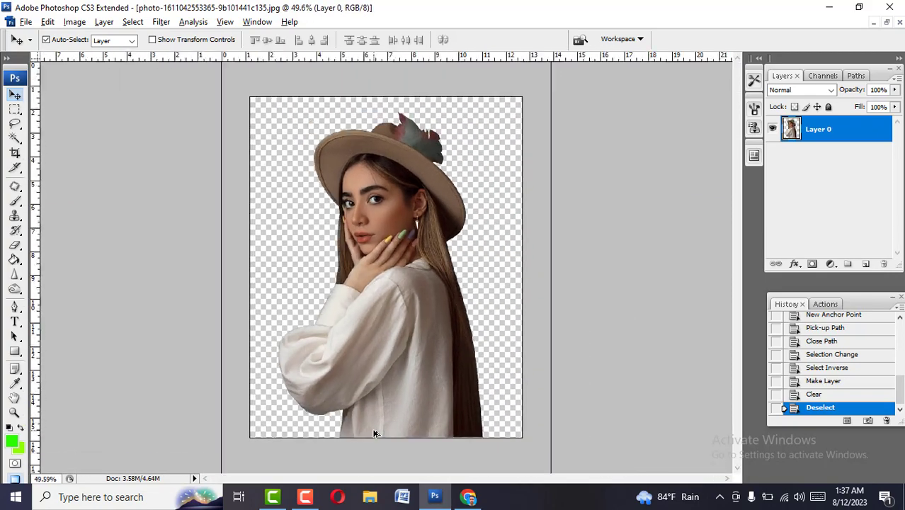
{"action": "scroll", "coordinate": [369, 340], "scroll_direction": "up", "scroll_amount": 2}
{"action": "scroll", "coordinate": [358, 255], "scroll_direction": "up", "scroll_amount": 2}
{"action": "scroll", "coordinate": [368, 210], "scroll_direction": "up", "scroll_amount": 3}
{"action": "scroll", "coordinate": [368, 210], "scroll_direction": "up", "scroll_amount": 1}
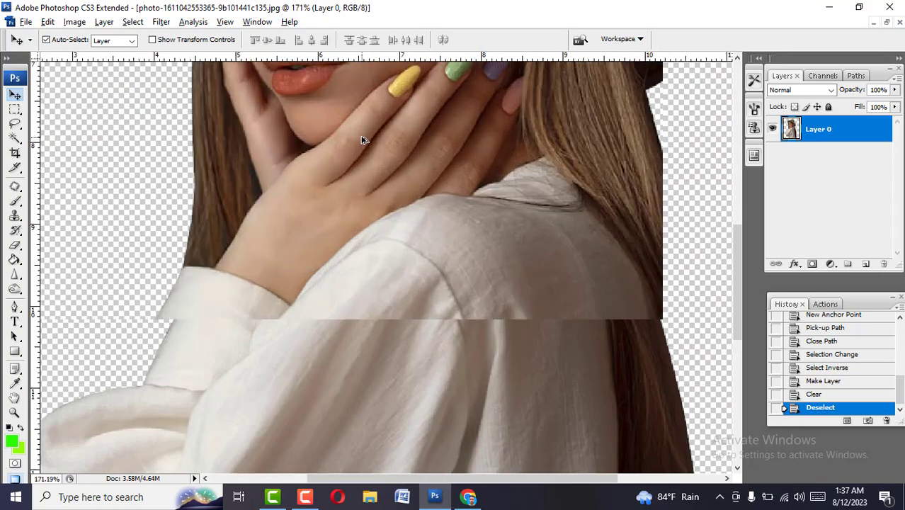
{"action": "mouse_move", "coordinate": [363, 142]}
{"action": "left_mouse_down"}
{"action": "mouse_move", "coordinate": [377, 407]}
{"action": "mouse_move", "coordinate": [365, 393]}
{"action": "left_mouse_up"}
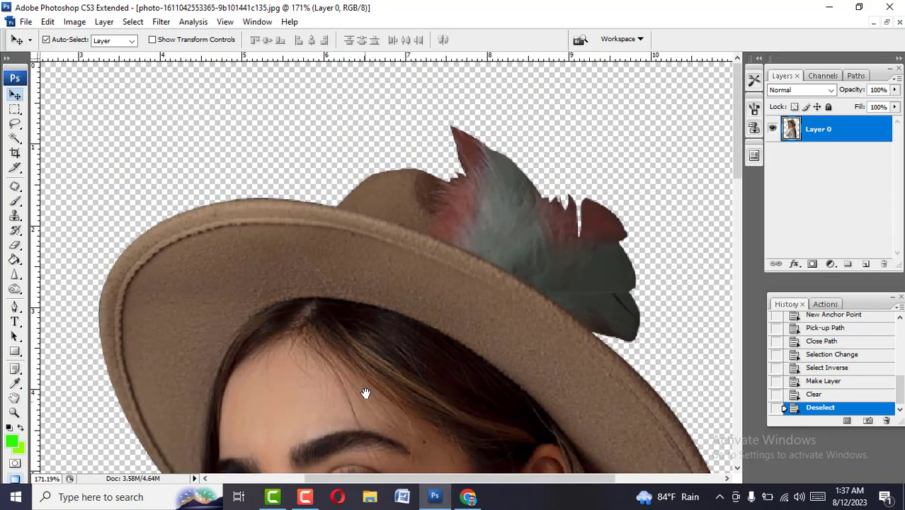
{"action": "scroll", "coordinate": [393, 273], "scroll_direction": "down", "scroll_amount": 4}
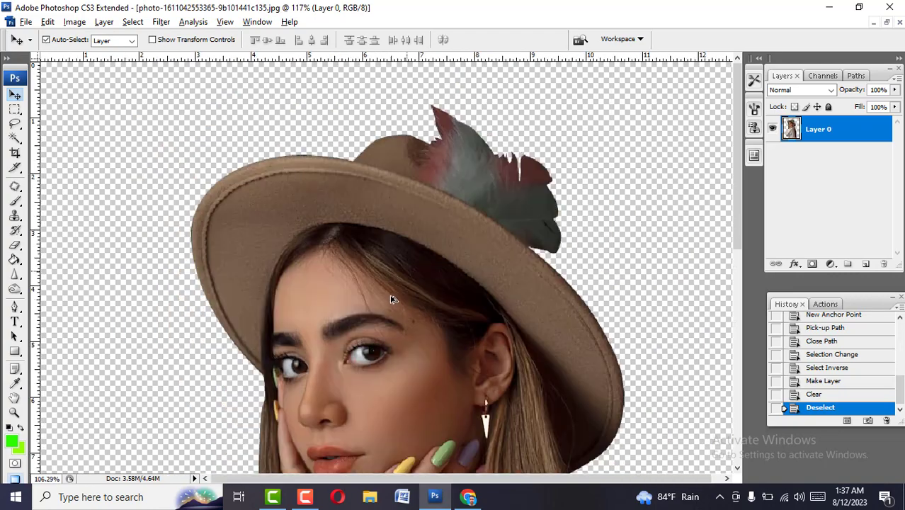
{"action": "scroll", "coordinate": [393, 297], "scroll_direction": "down", "scroll_amount": 5}
{"action": "scroll", "coordinate": [390, 297], "scroll_direction": "down", "scroll_amount": 1}
{"action": "scroll", "coordinate": [391, 301], "scroll_direction": "down", "scroll_amount": 1}
{"action": "scroll", "coordinate": [394, 305], "scroll_direction": "down", "scroll_amount": 1}
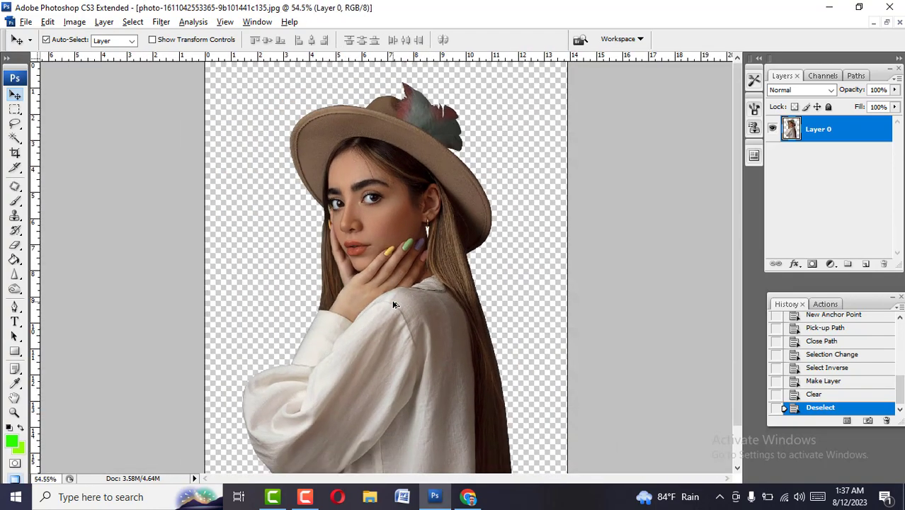
{"action": "scroll", "coordinate": [394, 304], "scroll_direction": "down", "scroll_amount": 2}
{"action": "mouse_move", "coordinate": [388, 305]}
{"action": "left_mouse_down"}
{"action": "mouse_move", "coordinate": [378, 293]}
{"action": "mouse_move", "coordinate": [370, 306]}
{"action": "left_mouse_up"}
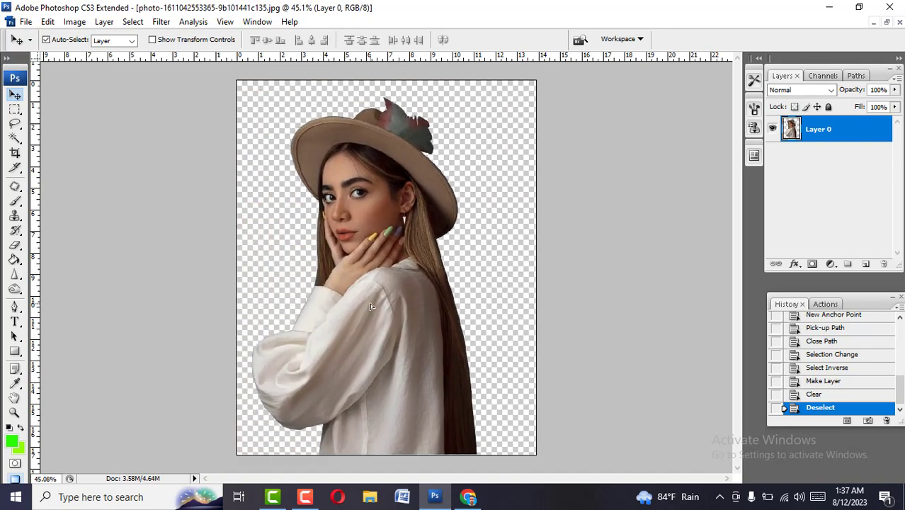
Step: Add a backdrop layer below Layer 0 and fill it with magenta
{"action": "key", "text": "alt+BackSpace"}
{"action": "key", "text": "ctrl+z"}
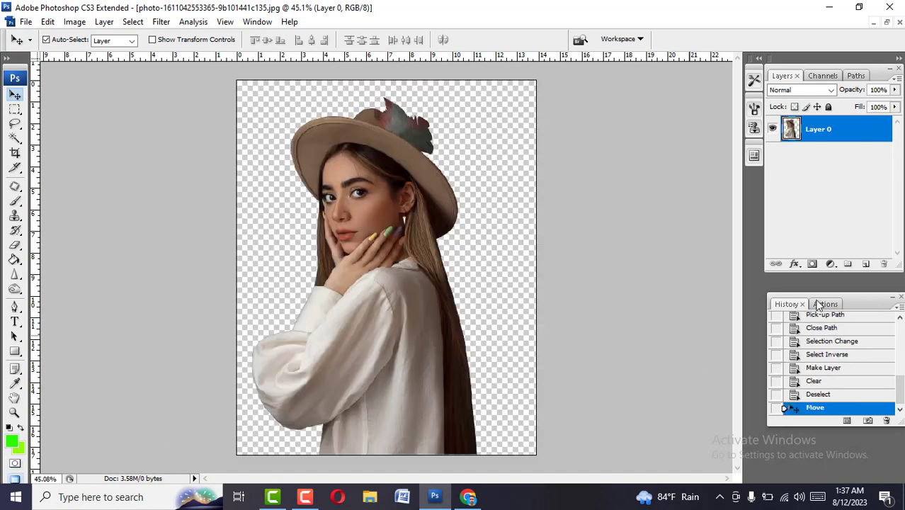
{"action": "left_click_drag", "start_coordinate": [826, 168], "coordinate": [826, 168]}
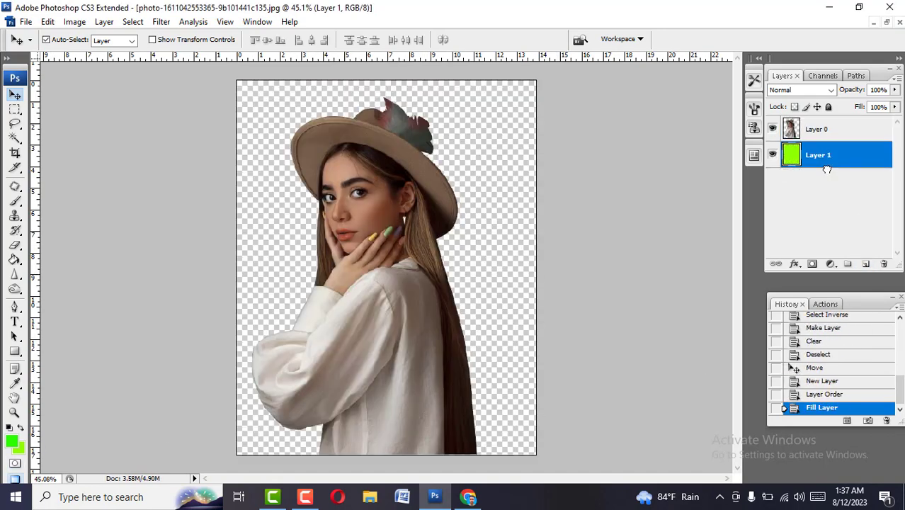
{"action": "left_click", "coordinate": [19, 448]}
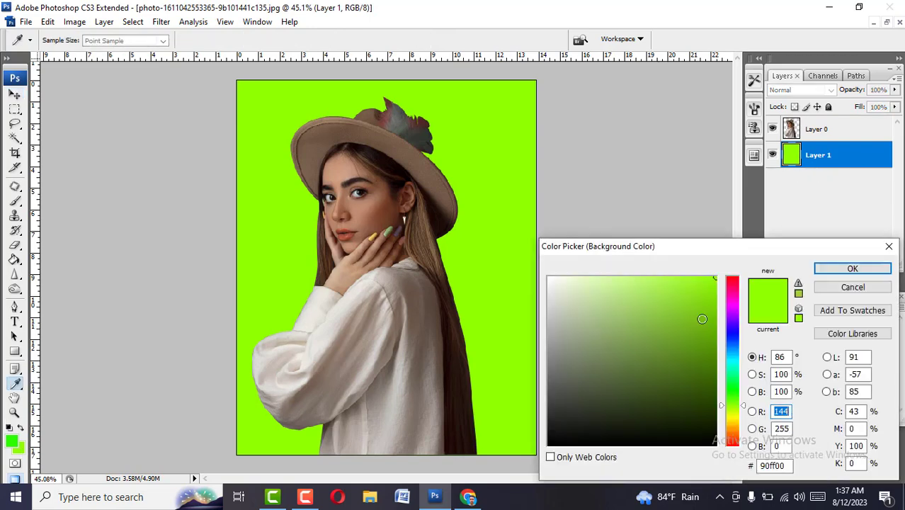
{"action": "left_click", "coordinate": [731, 296]}
{"action": "left_click", "coordinate": [853, 268]}
{"action": "key", "text": "ctrl+BackSpace"}
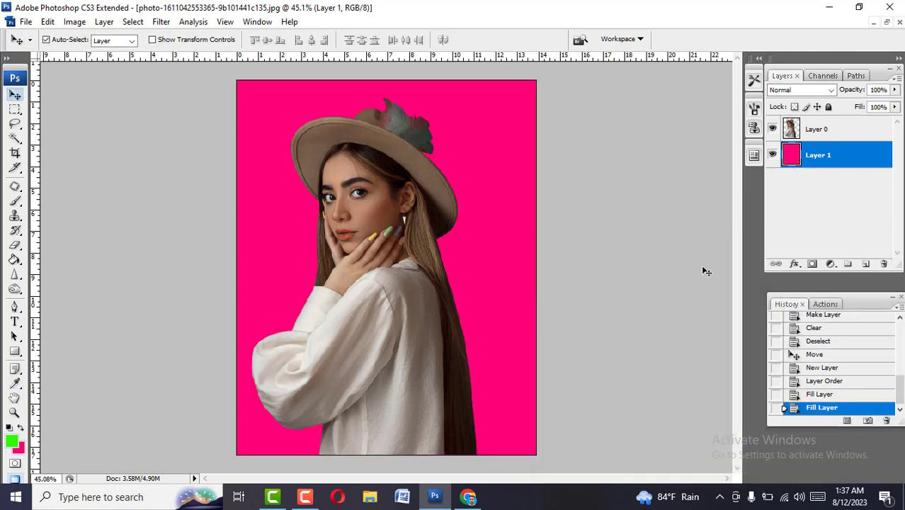
Step: Refill the backdrop layer with blue, then cyan, then green
{"action": "left_click", "coordinate": [22, 449]}
{"action": "left_click", "coordinate": [731, 333]}
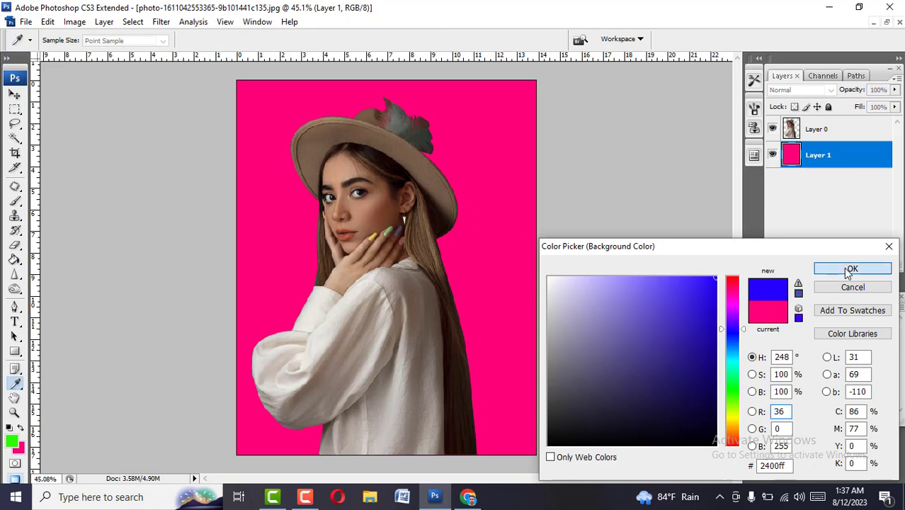
{"action": "left_click", "coordinate": [843, 266]}
{"action": "key", "text": "ctrl+BackSpace"}
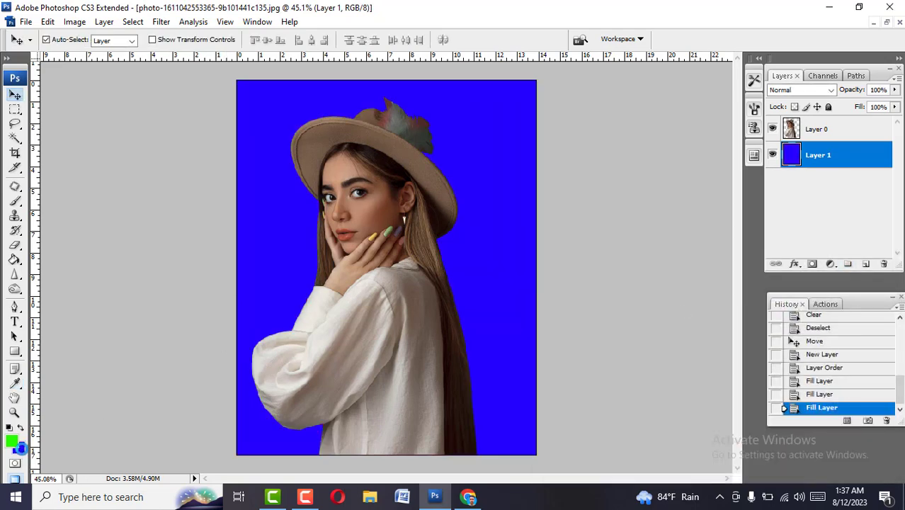
{"action": "left_click", "coordinate": [22, 449]}
{"action": "left_click", "coordinate": [731, 357]}
{"action": "left_click", "coordinate": [840, 269]}
{"action": "key", "text": "ctrl+BackSpace"}
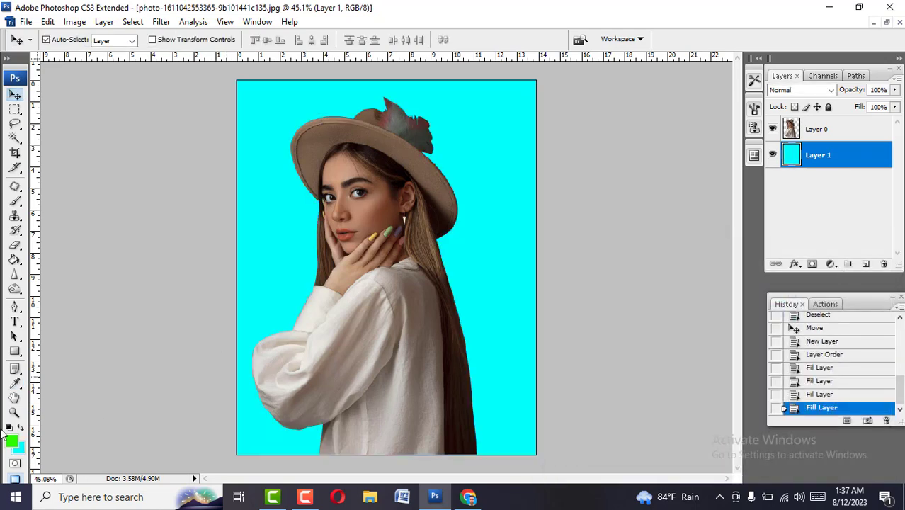
{"action": "left_click", "coordinate": [20, 449]}
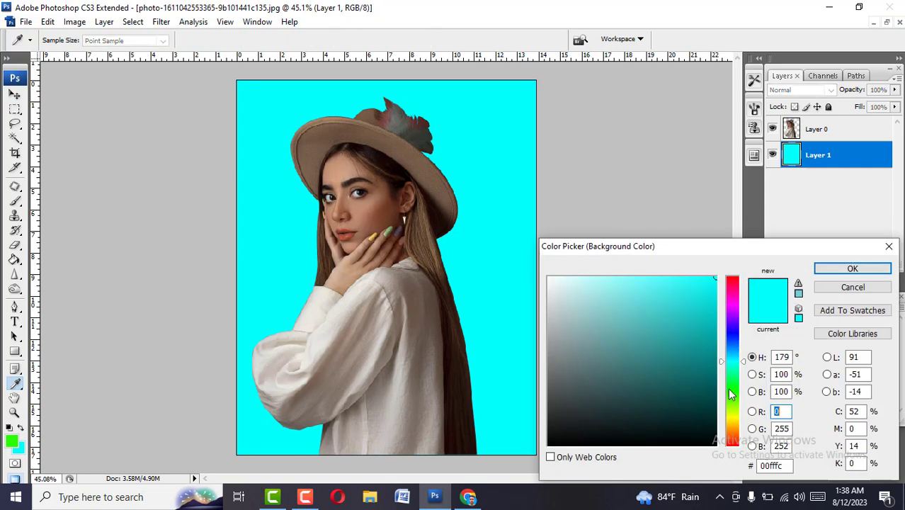
{"action": "left_click", "coordinate": [836, 270]}
{"action": "key", "text": "ctrl+BackSpace"}
Step: Refill the backdrop with yellow and undo an accidental layer group
{"action": "left_click", "coordinate": [22, 449]}
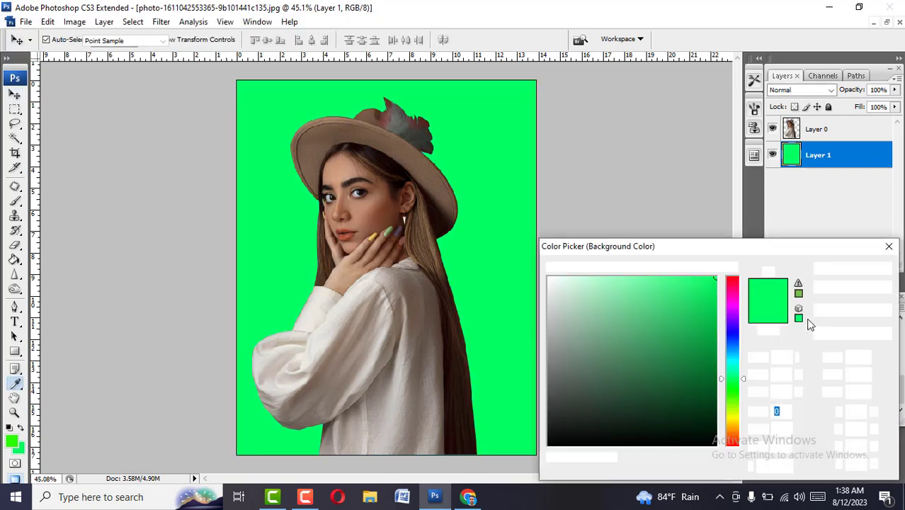
{"action": "left_click", "coordinate": [731, 410]}
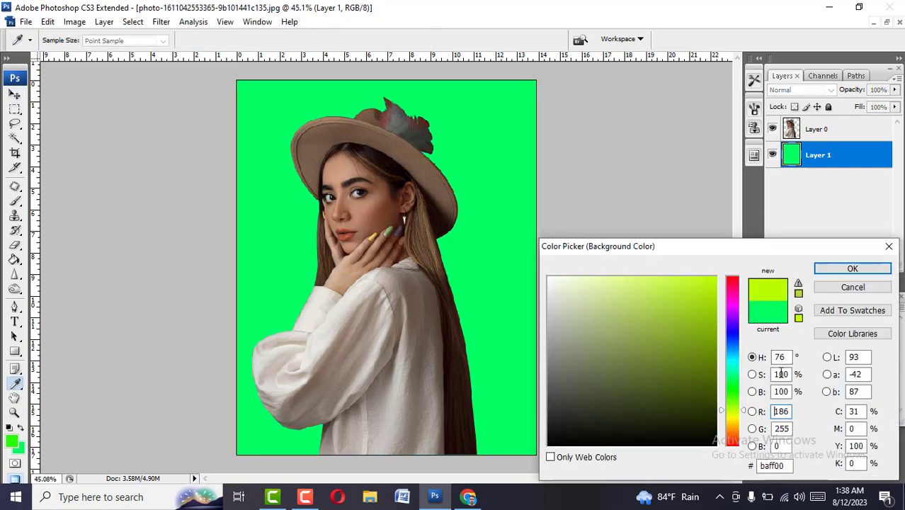
{"action": "left_click", "coordinate": [852, 268]}
{"action": "key", "text": "ctrl+BackSpace"}
{"action": "left_click", "coordinate": [20, 449]}
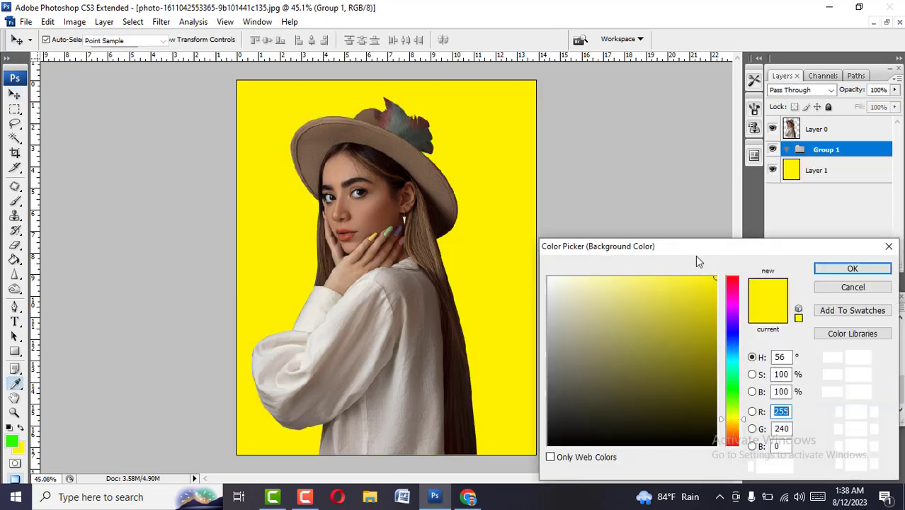
{"action": "key", "text": "Escape"}
{"action": "key", "text": "ctrl+z"}
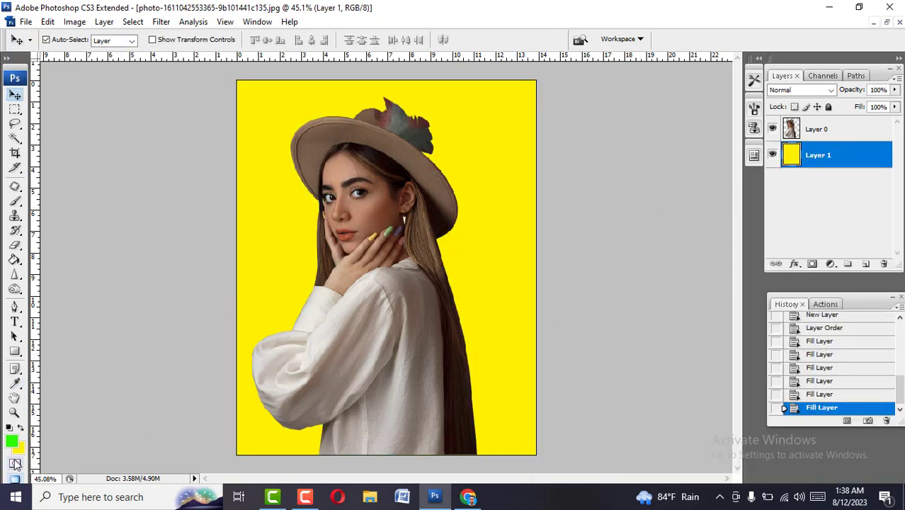
Step: Fill the backdrop layer with dark brown, then hide it
{"action": "left_click", "coordinate": [20, 447]}
{"action": "left_click", "coordinate": [732, 437]}
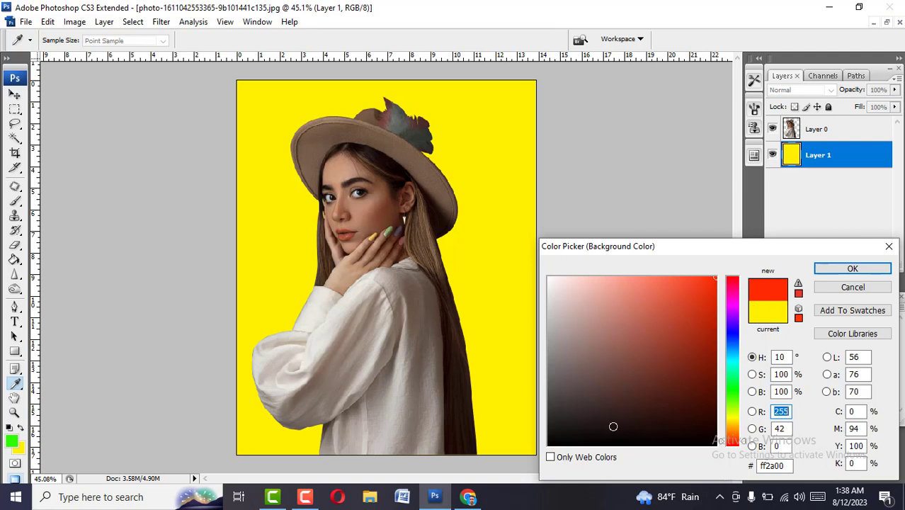
{"action": "left_click", "coordinate": [848, 270]}
{"action": "key", "text": "ctrl+BackSpace"}
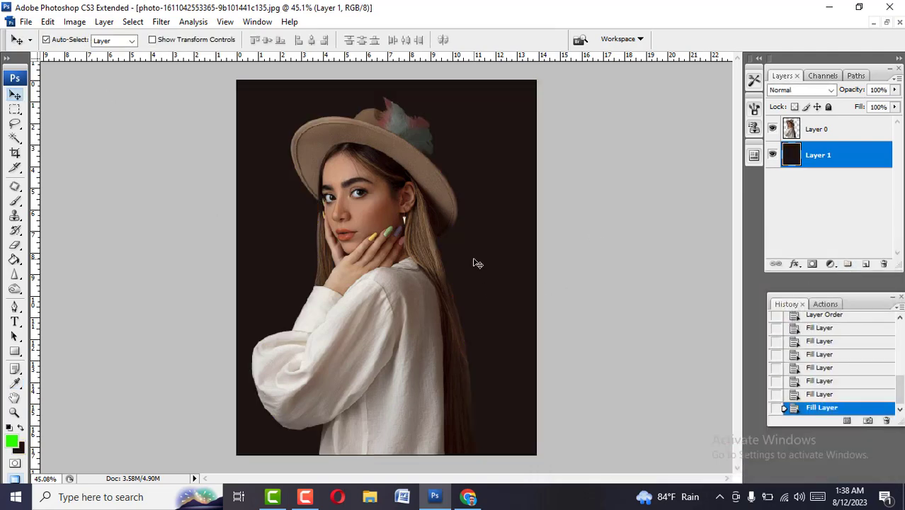
{"action": "left_click", "coordinate": [772, 155]}
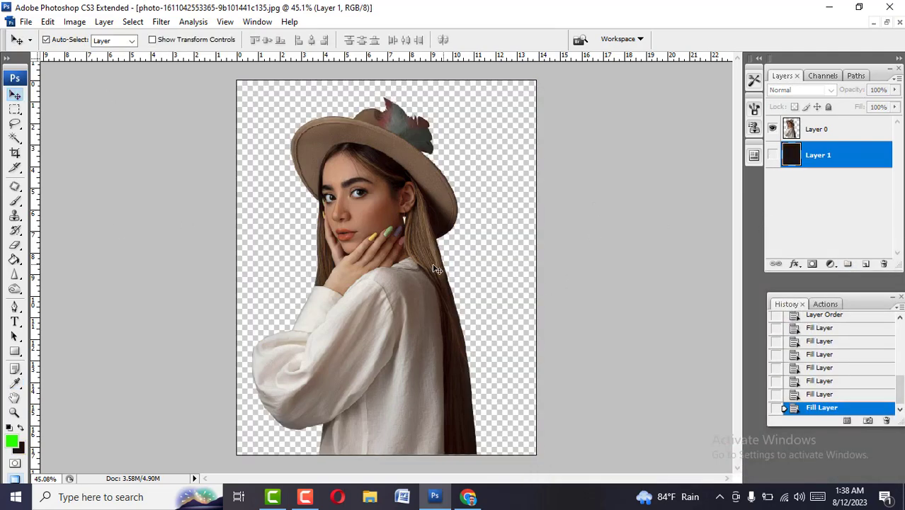
Step: Nudge Layer 0 up and scale the woman down slightly with Free Transform
{"action": "left_click_drag", "start_coordinate": [437, 269], "coordinate": [437, 253]}
{"action": "key", "text": "ctrl+t"}
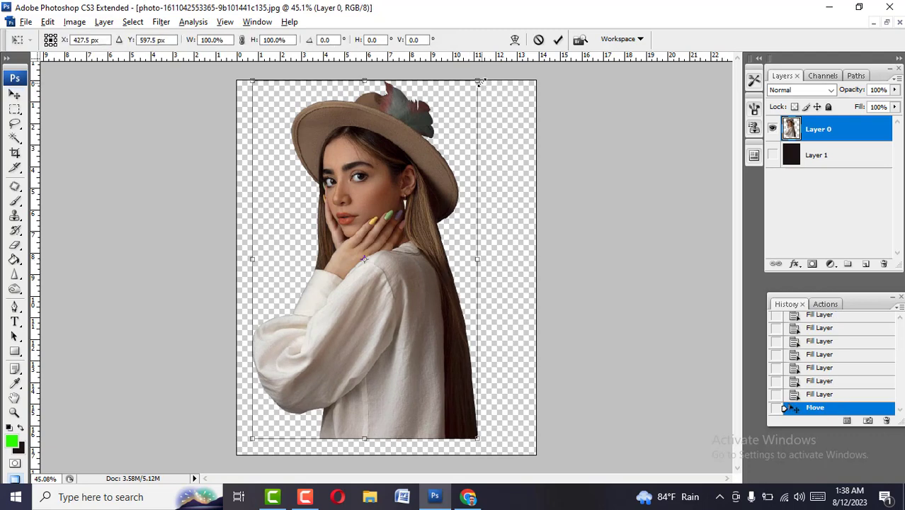
{"action": "left_click_drag", "start_coordinate": [479, 82], "coordinate": [430, 150]}
{"action": "key", "text": "Return"}
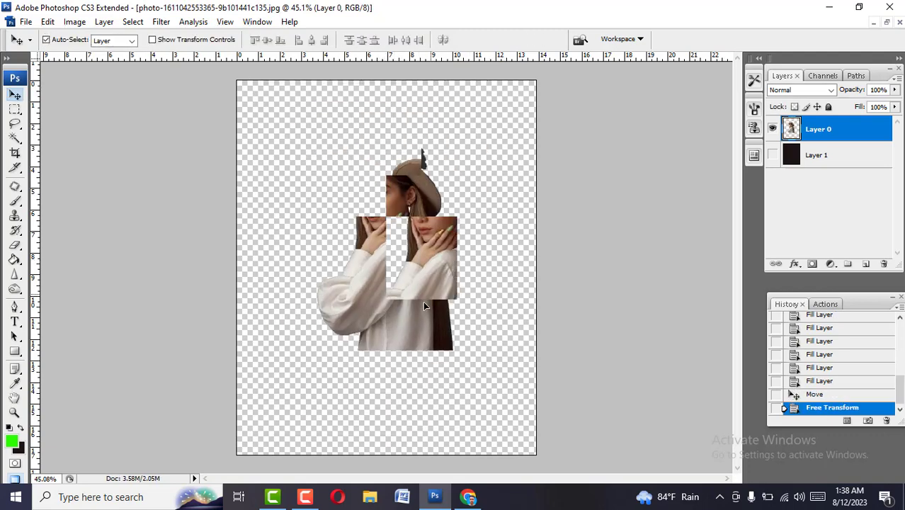
Step: Move the resized woman into place and zoom to check her position
{"action": "left_click_drag", "start_coordinate": [379, 292], "coordinate": [372, 280]}
{"action": "scroll", "coordinate": [372, 280], "scroll_direction": "up", "scroll_amount": 1}
{"action": "scroll", "coordinate": [368, 269], "scroll_direction": "up", "scroll_amount": 1}
{"action": "scroll", "coordinate": [364, 256], "scroll_direction": "up", "scroll_amount": 1}
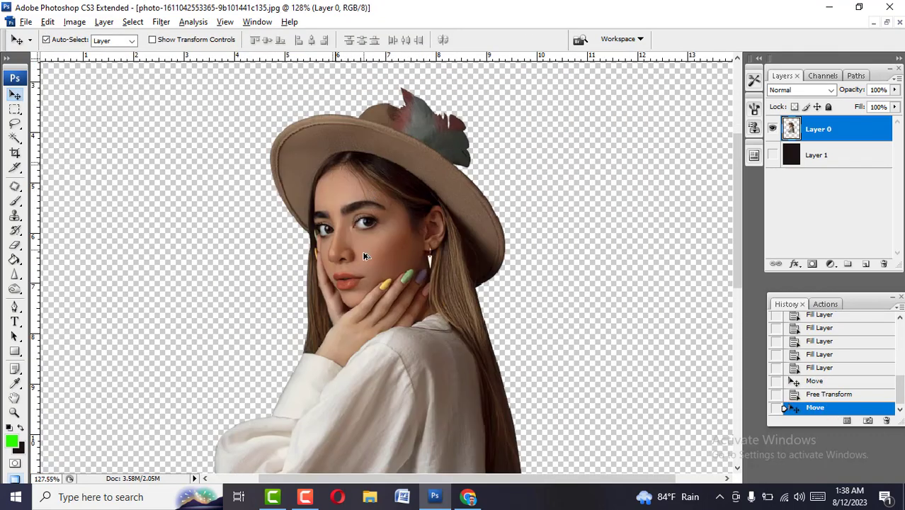
{"action": "scroll", "coordinate": [333, 233], "scroll_direction": "up", "scroll_amount": 1}
{"action": "scroll", "coordinate": [335, 236], "scroll_direction": "up", "scroll_amount": 1}
{"action": "scroll", "coordinate": [365, 335], "scroll_direction": "up", "scroll_amount": 1}
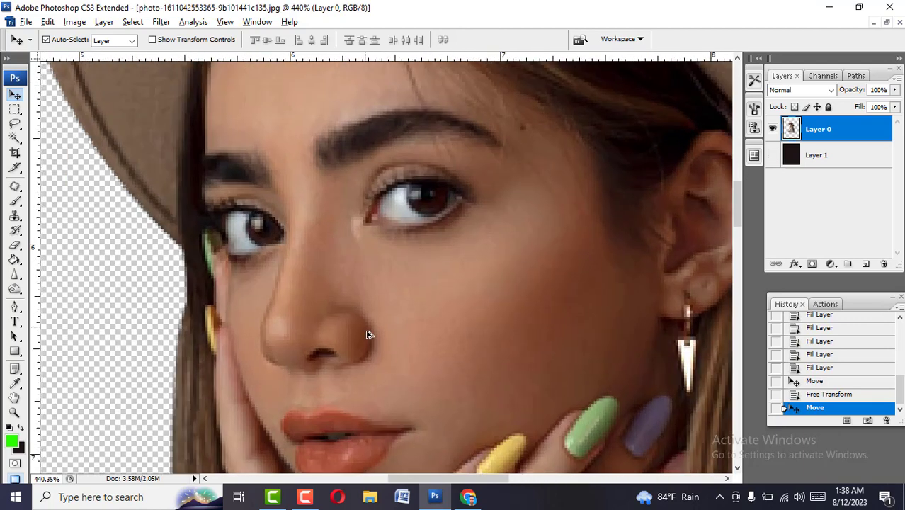
{"action": "scroll", "coordinate": [425, 371], "scroll_direction": "down", "scroll_amount": 1}
{"action": "scroll", "coordinate": [453, 403], "scroll_direction": "down", "scroll_amount": 1}
{"action": "scroll", "coordinate": [453, 401], "scroll_direction": "down", "scroll_amount": 1}
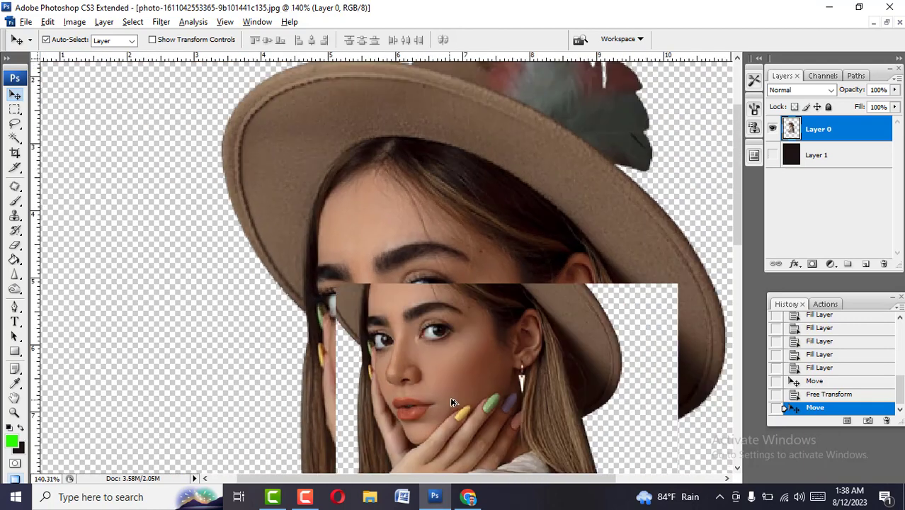